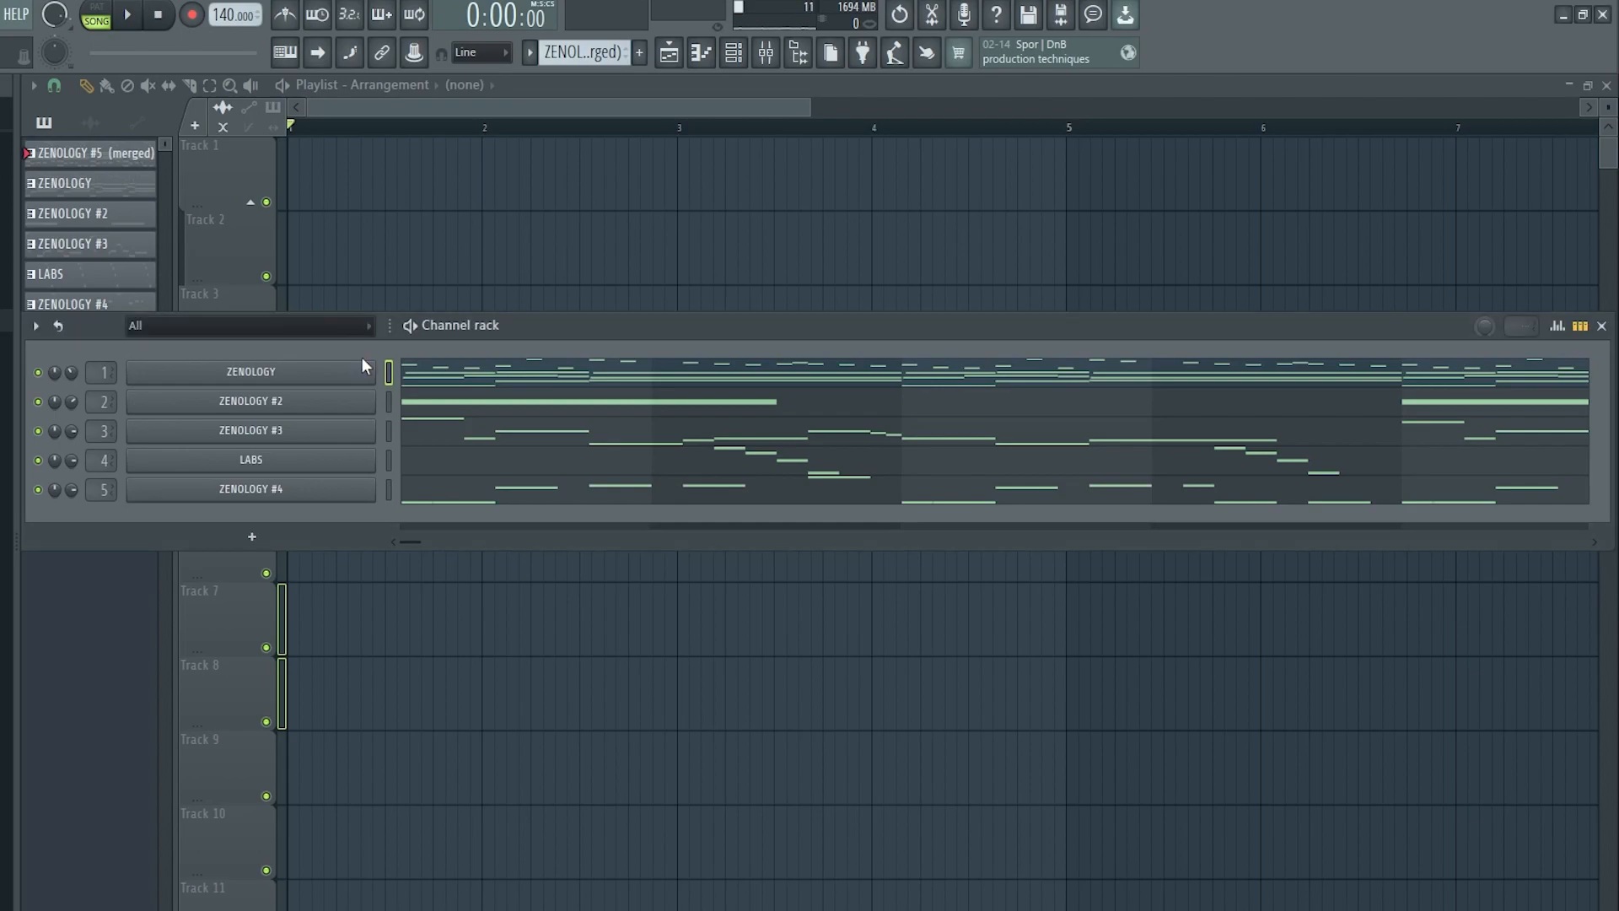
# Split the merged ZENOLOGY #5 pattern into separate patterns by channel
pyautogui.press('l')
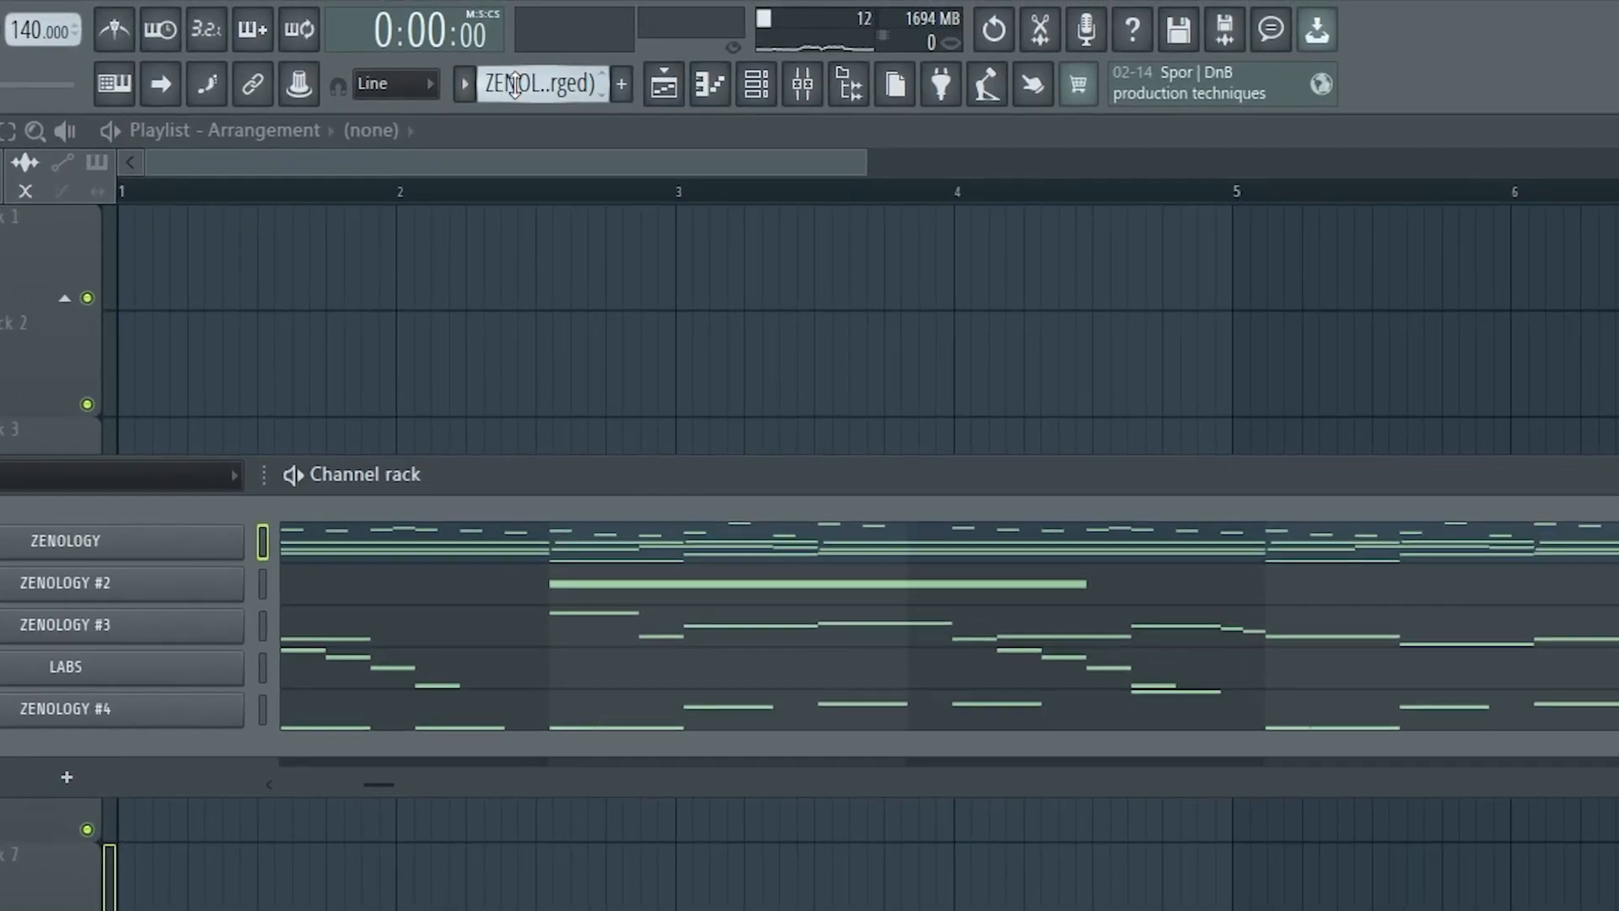
pyautogui.click(568, 57)
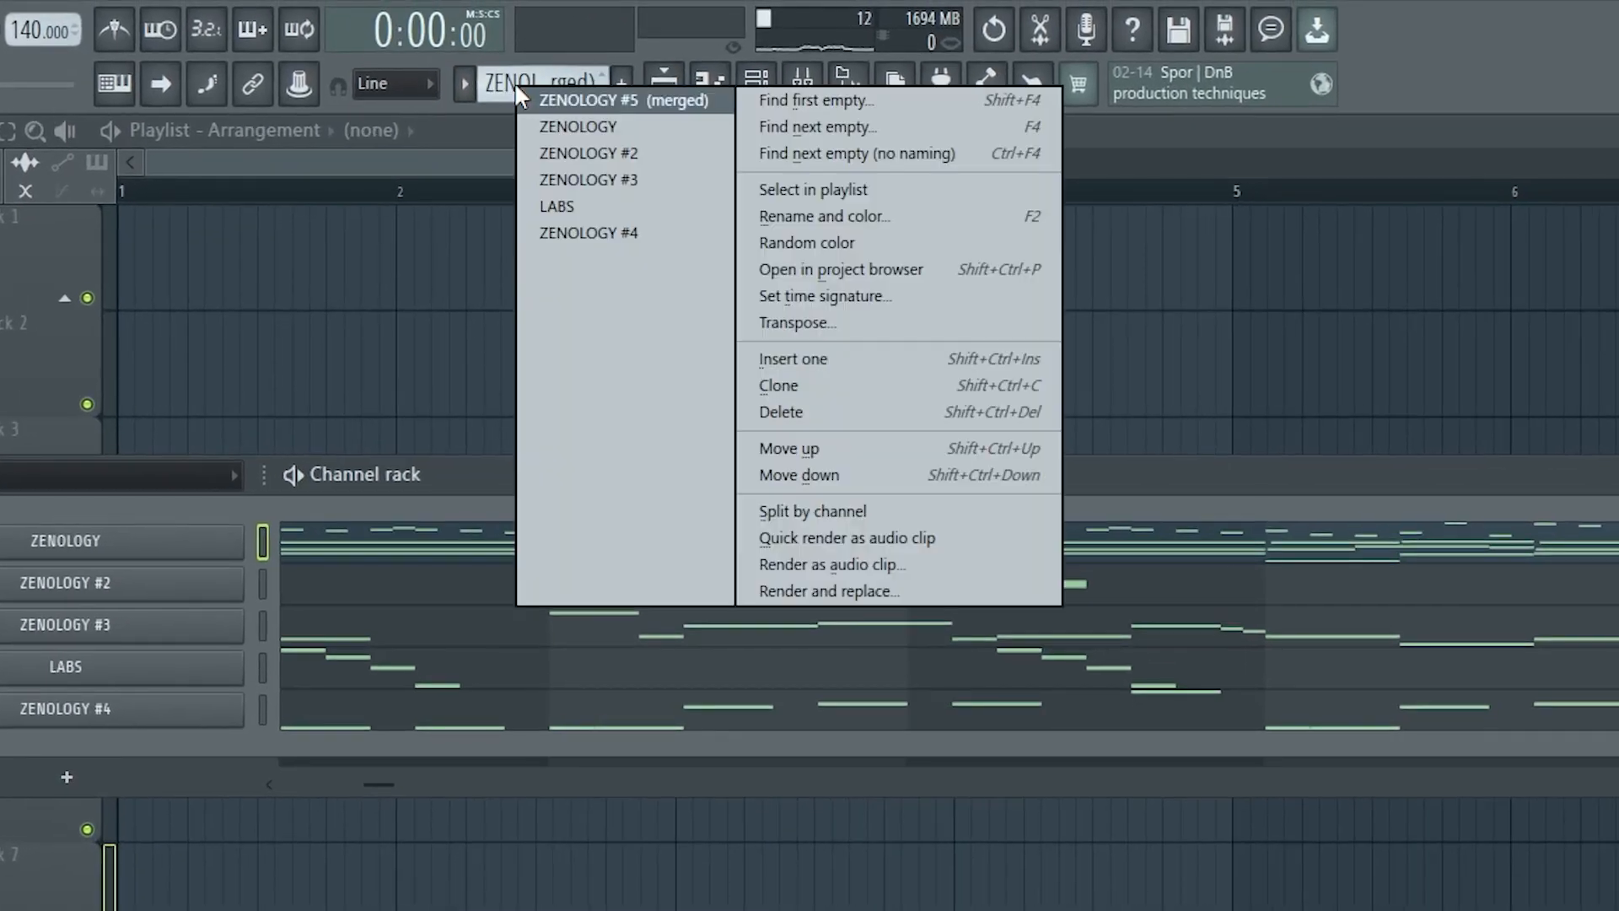
pyautogui.click(855, 512)
# Arrange the split patterns on tracks 1 to 5 from bar 1 to 33, with an eight-bar block of all five at bar 41
pyautogui.click(262, 226)
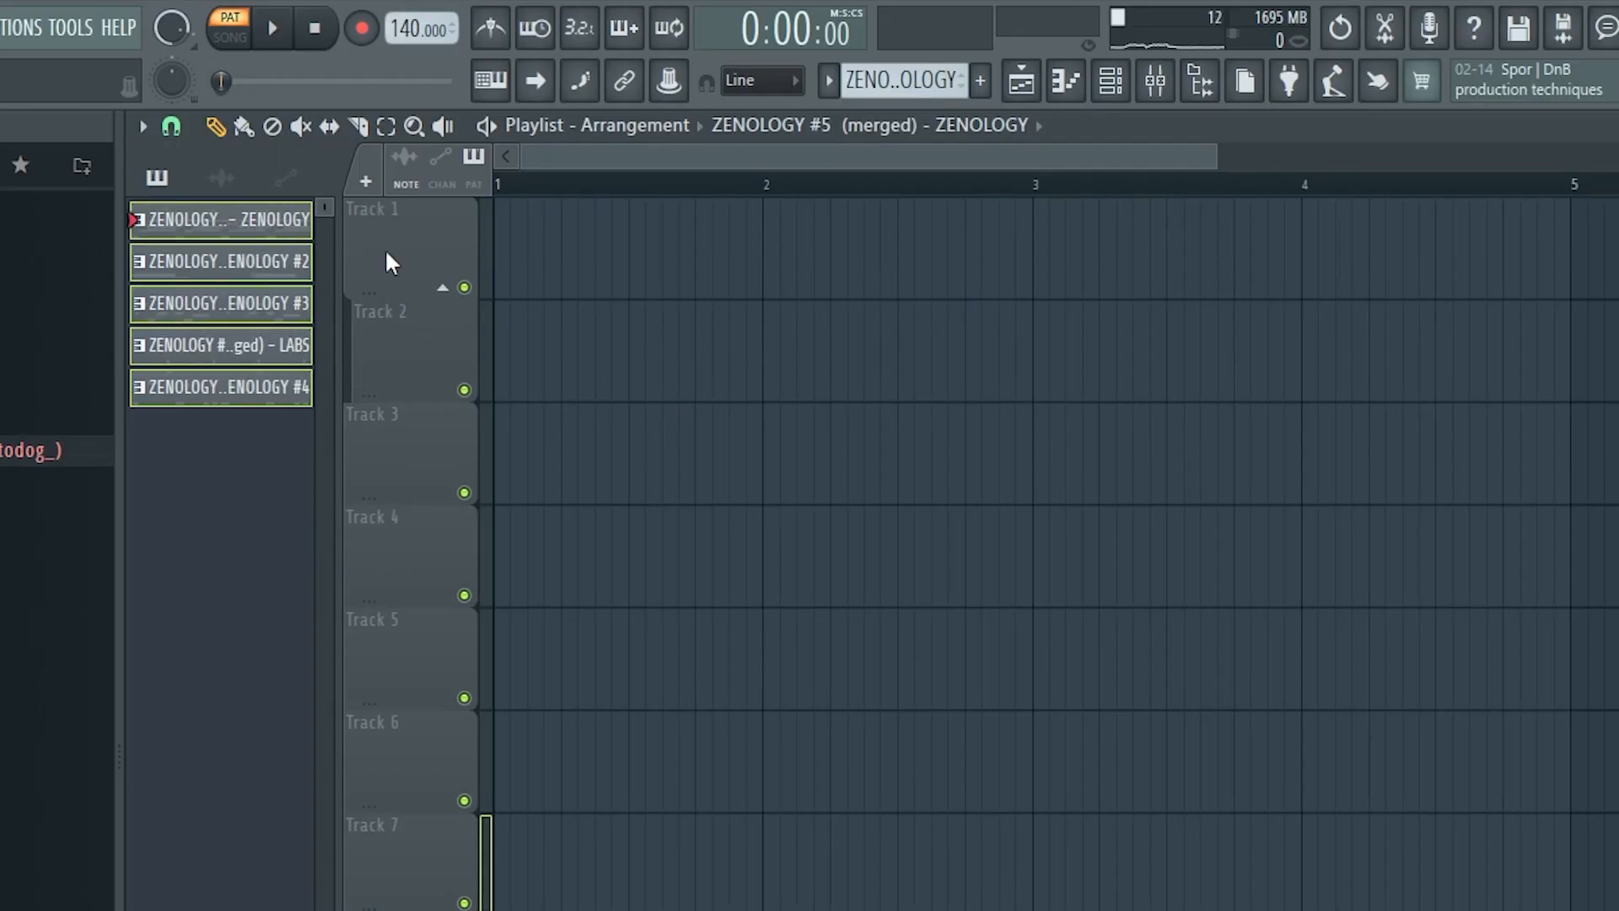
pyautogui.moveTo(257, 260); pyautogui.dragTo(992, 219)
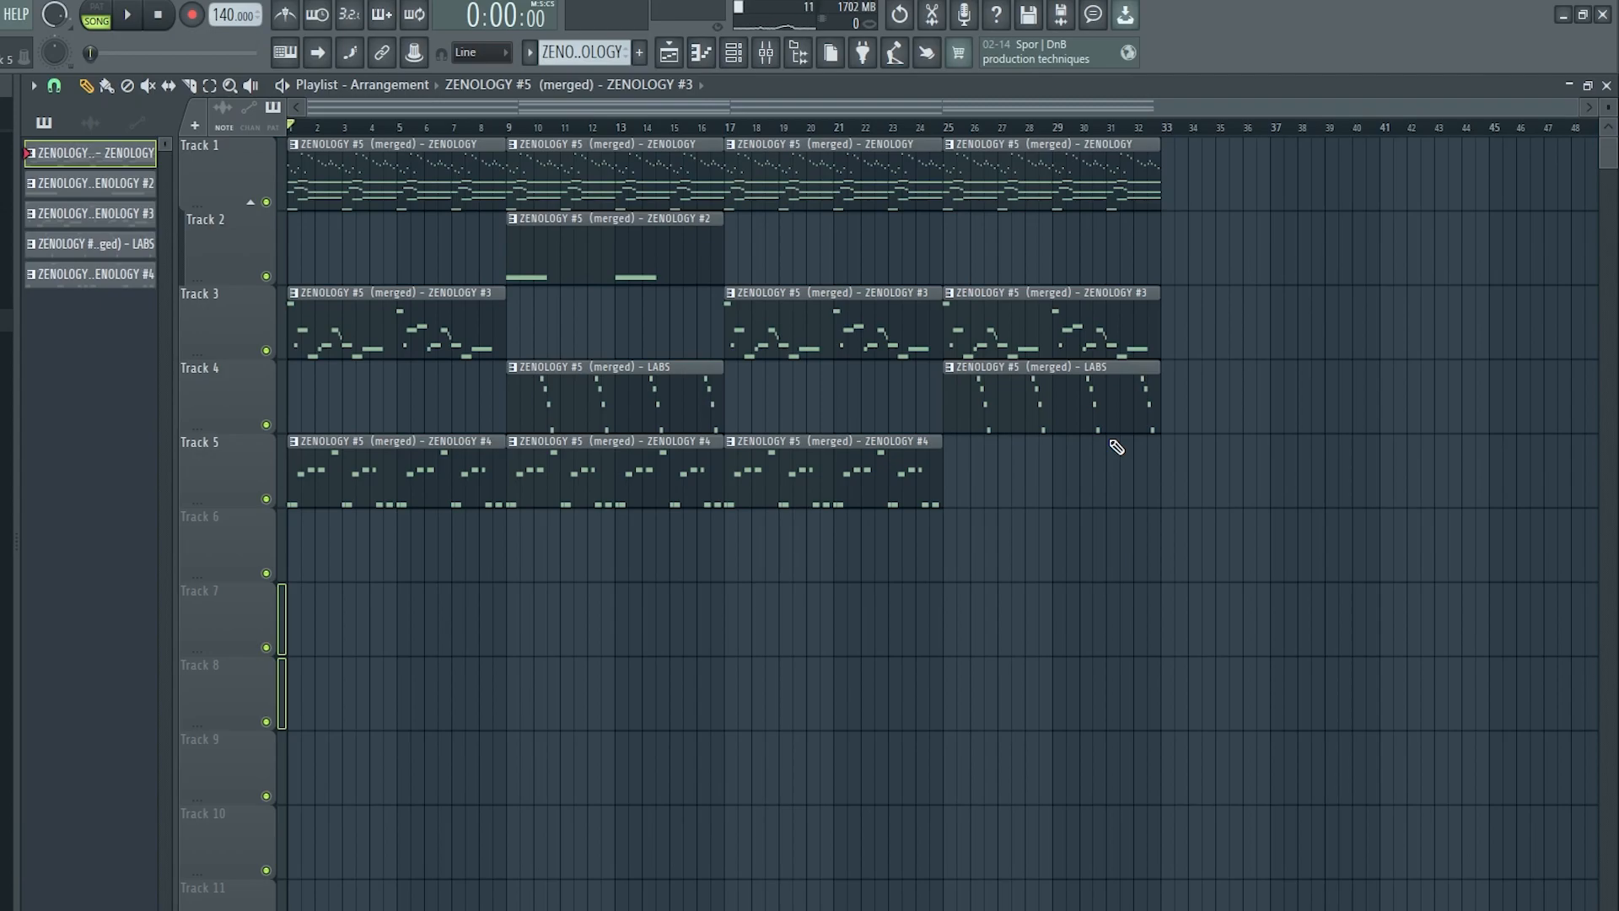
pyautogui.scroll(-1, 1117, 447)
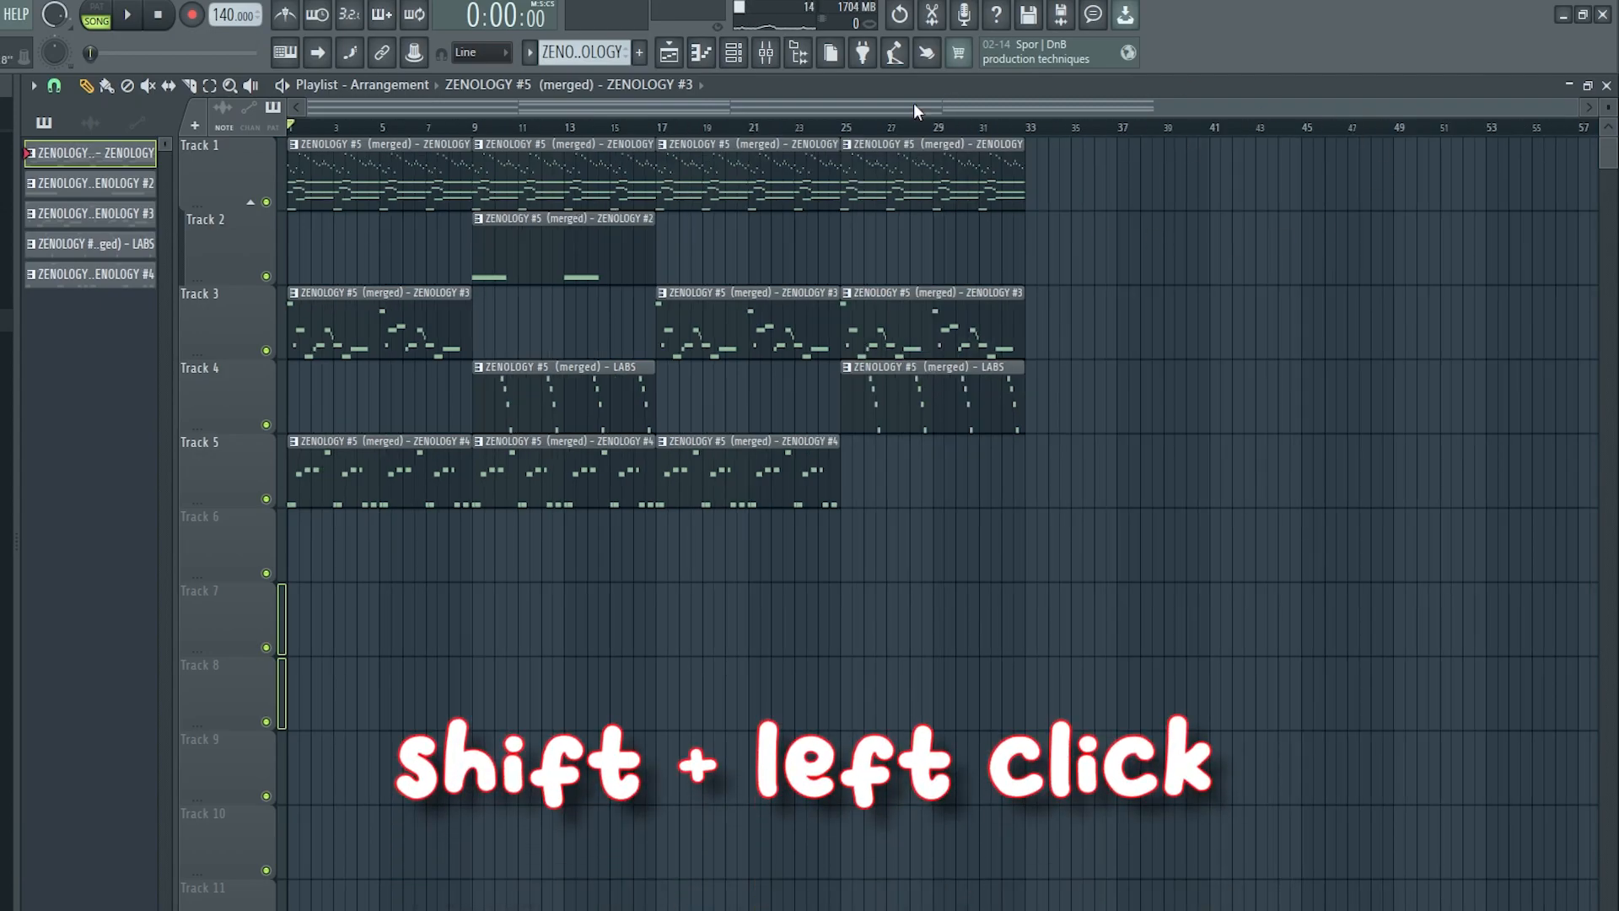
pyautogui.moveTo(933, 173); pyautogui.dragTo(1303, 158)
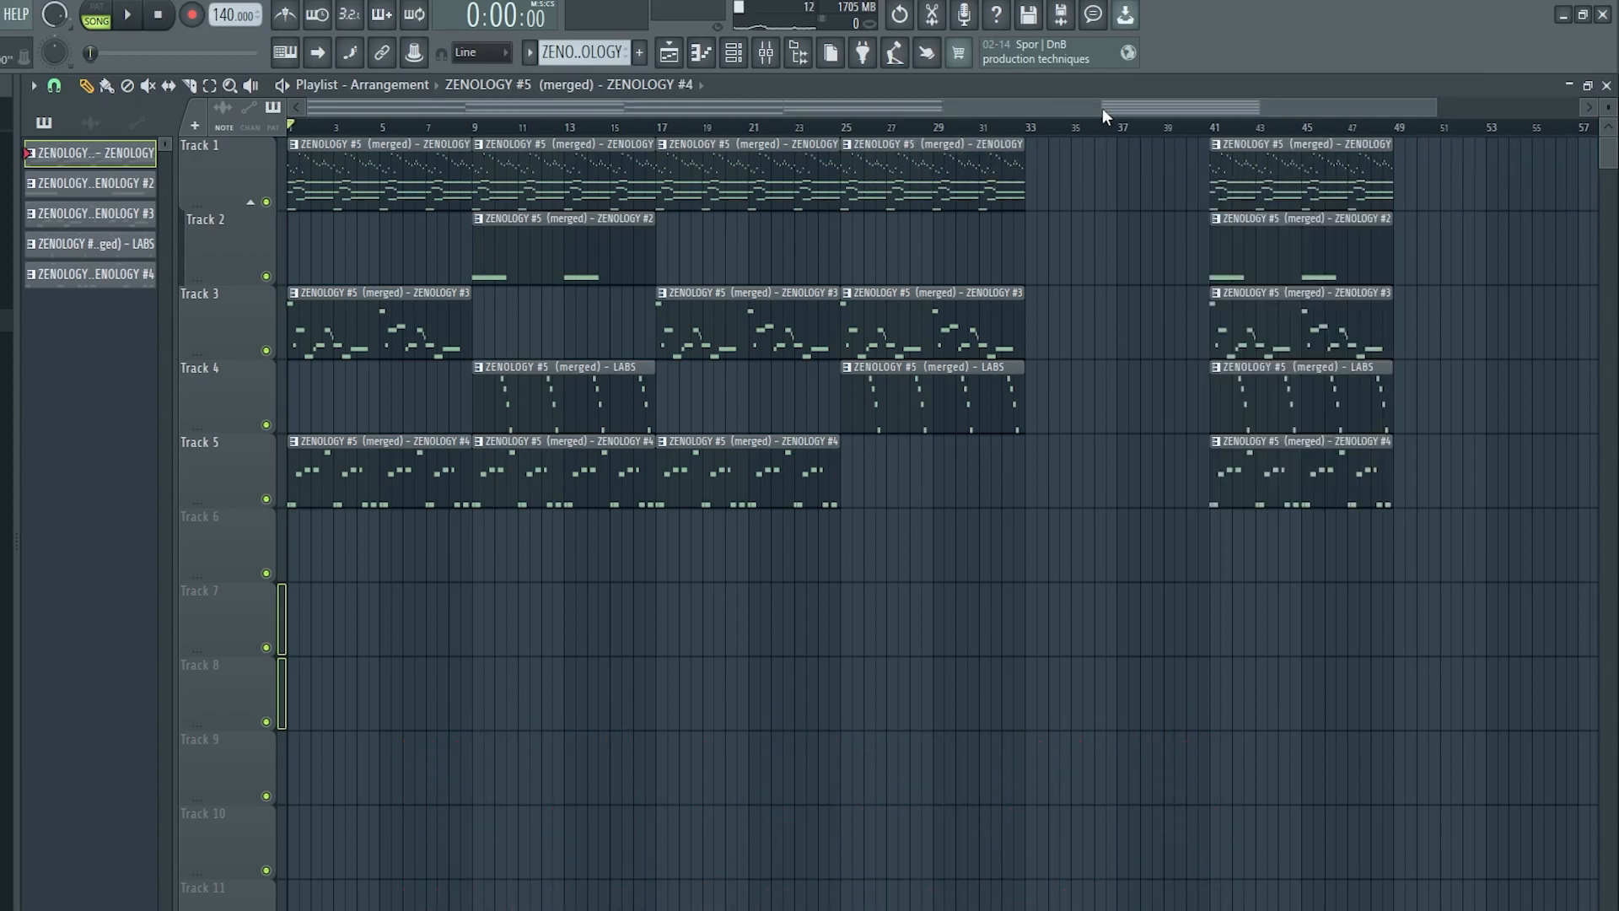
# Duplicate the five-track block at bar 41 ten times so the copies run end to end up to bar 129
pyautogui.click(1101, 108)
pyautogui.moveTo(1086, 139); pyautogui.dragTo(873, 671)
pyautogui.hotkey('ctrl', 'b')
pyautogui.hotkey('ctrl', 'b')
pyautogui.hotkey('ctrl', 'b')
pyautogui.hotkey('ctrl', 'b')
pyautogui.hotkey('ctrl', 'b')
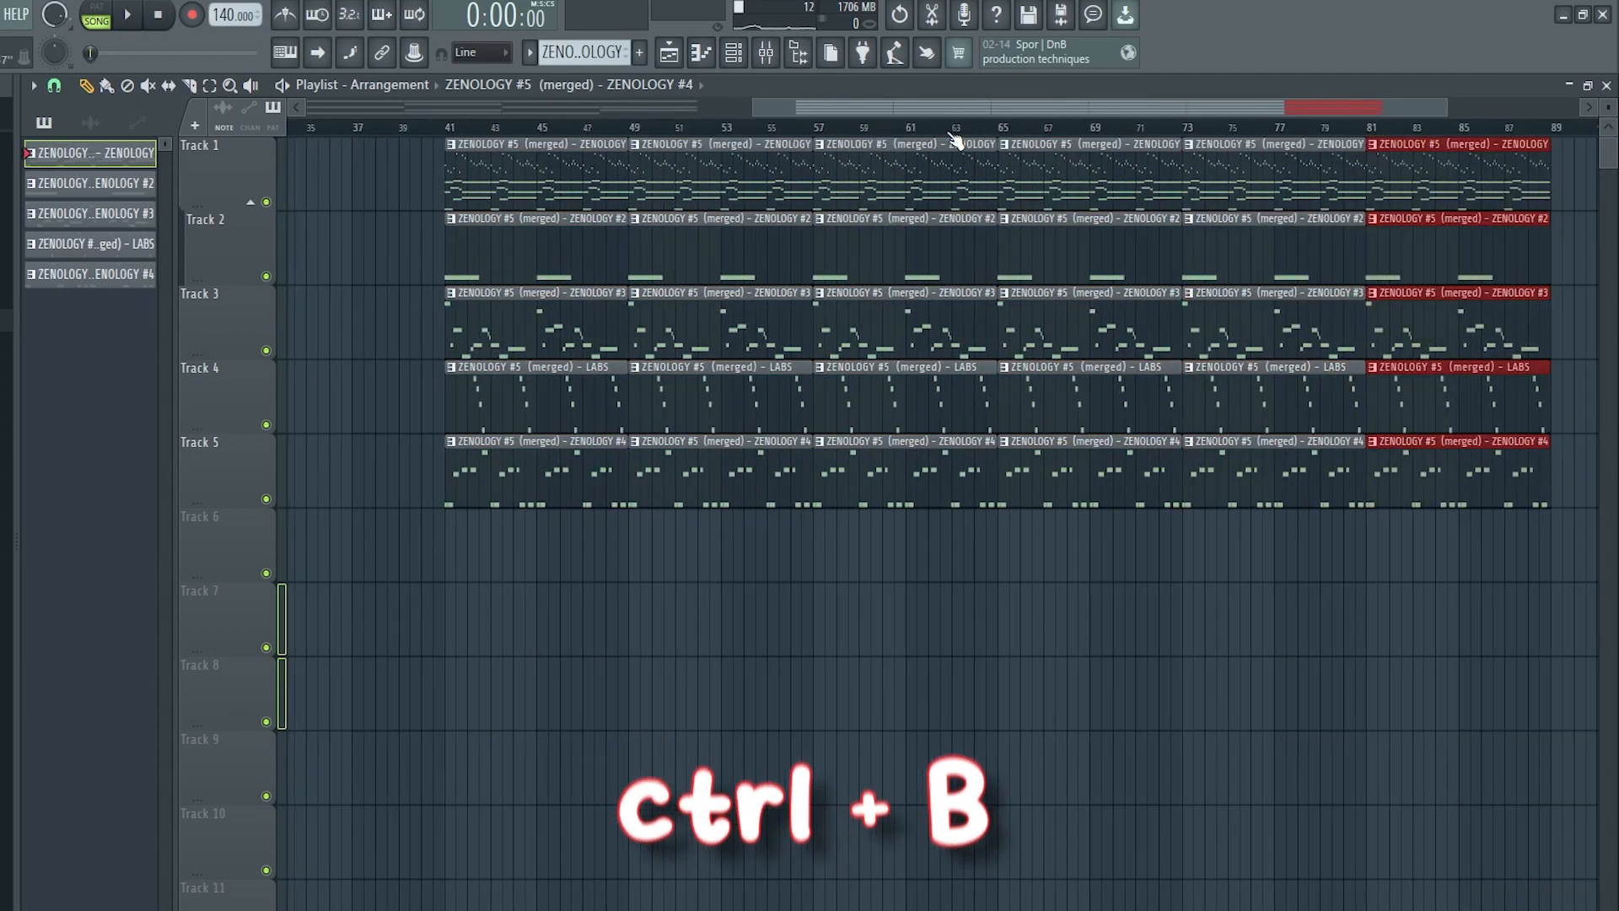
pyautogui.hotkey('ctrl', 'b')
pyautogui.hotkey('ctrl', 'b')
pyautogui.hotkey('ctrl', 'b')
pyautogui.hotkey('ctrl', 'b')
pyautogui.hotkey('ctrl', 'b')
# Delete every second repeated block starting at bar 49, and thin the remaining blocks to one instrument each, from track 1 through track 5
pyautogui.scroll(-3, 689, 521)
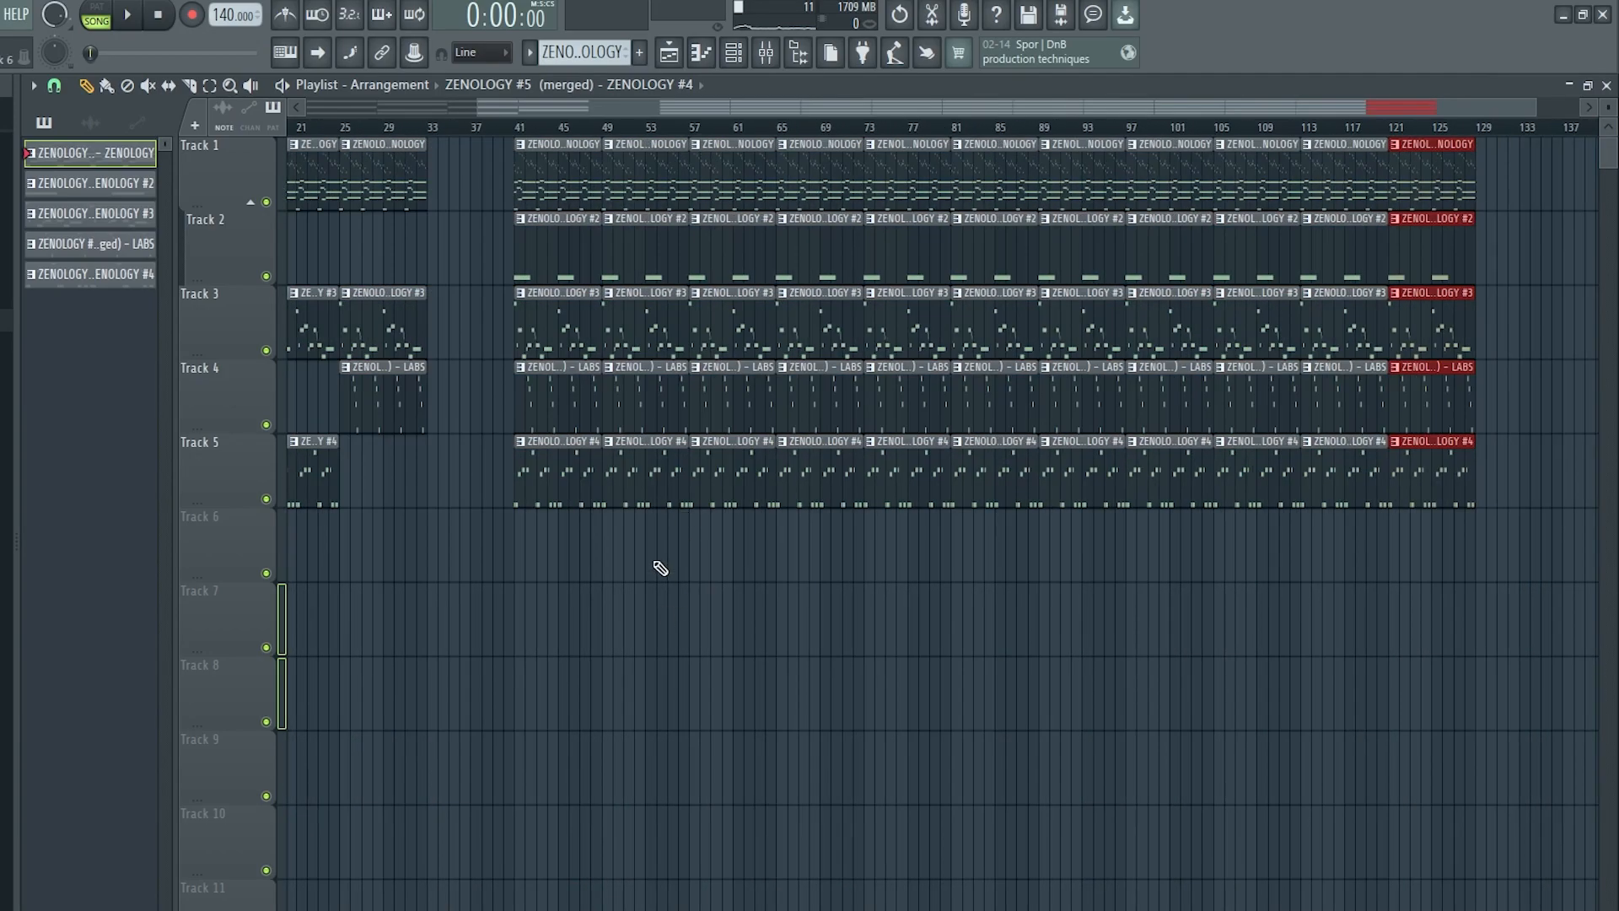
pyautogui.moveTo(660, 574); pyautogui.dragTo(675, 198)
pyautogui.moveTo(835, 166); pyautogui.dragTo(824, 506)
pyautogui.moveTo(1012, 505); pyautogui.dragTo(995, 188)
pyautogui.moveTo(1169, 188); pyautogui.dragTo(1207, 474)
pyautogui.moveTo(1383, 516); pyautogui.dragTo(1341, 141)
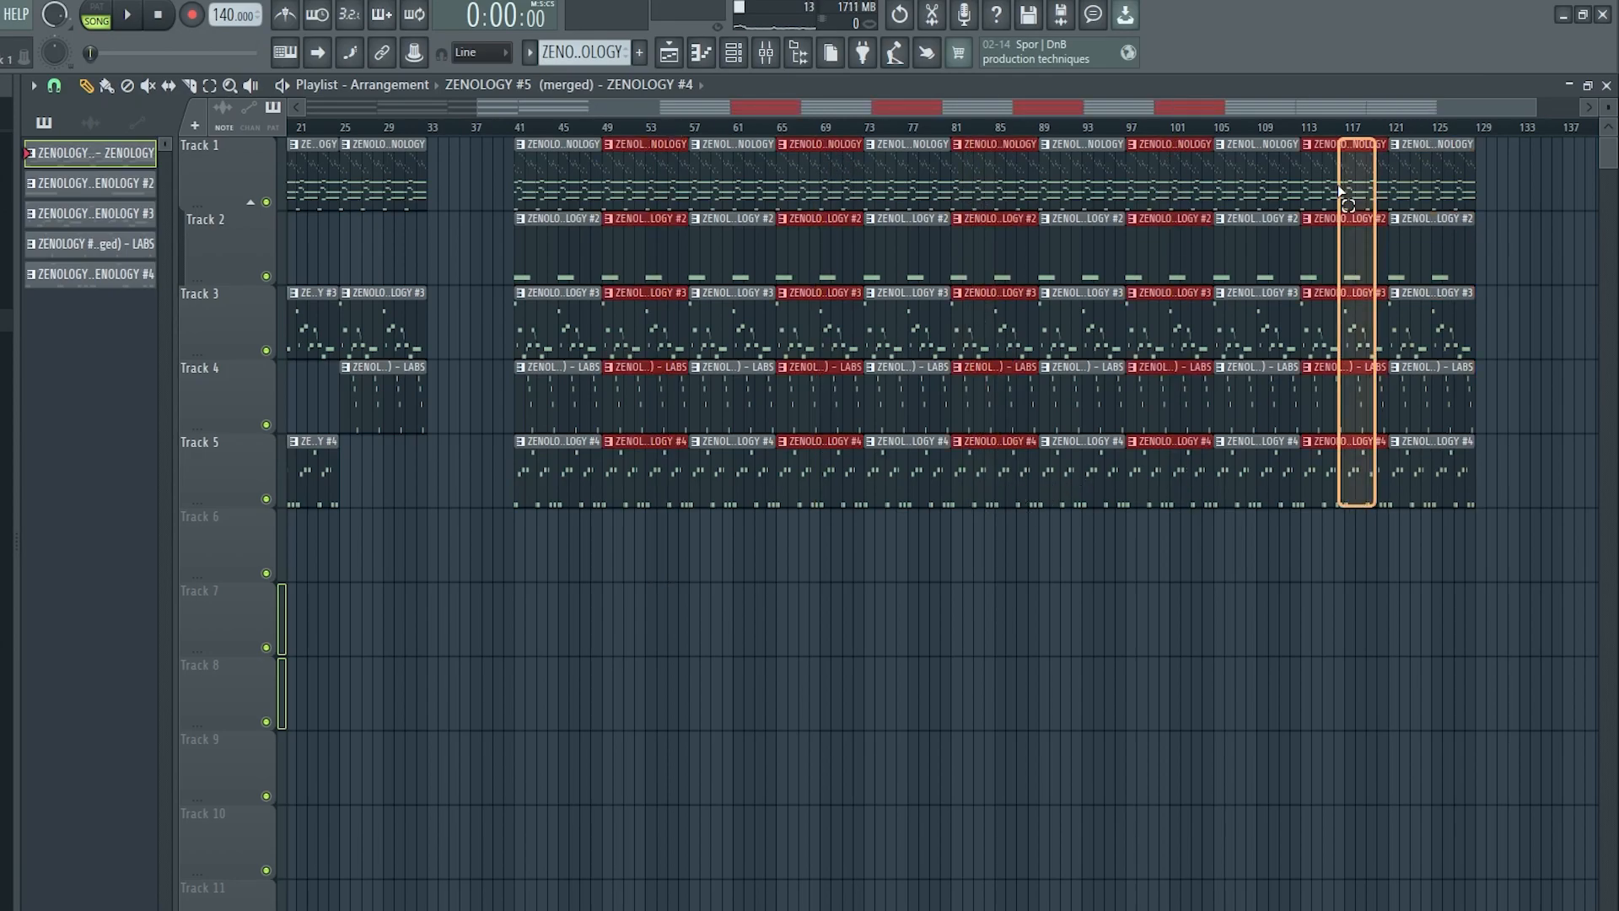
pyautogui.hotkey('ctrl', 'x')
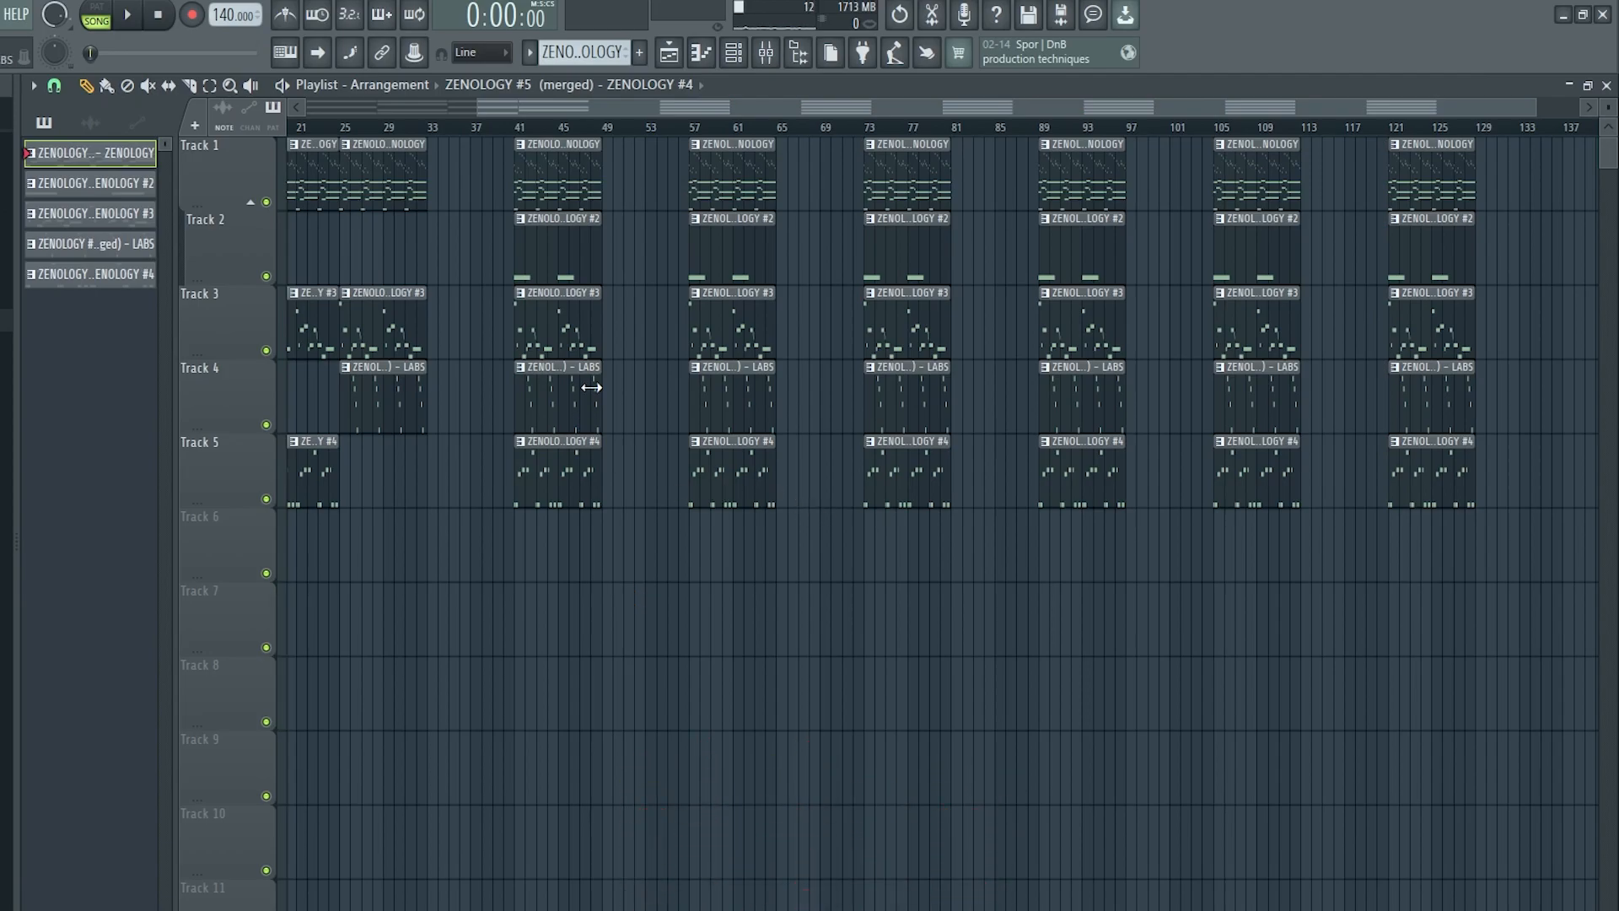
pyautogui.hotkey('ctrl', 'x')
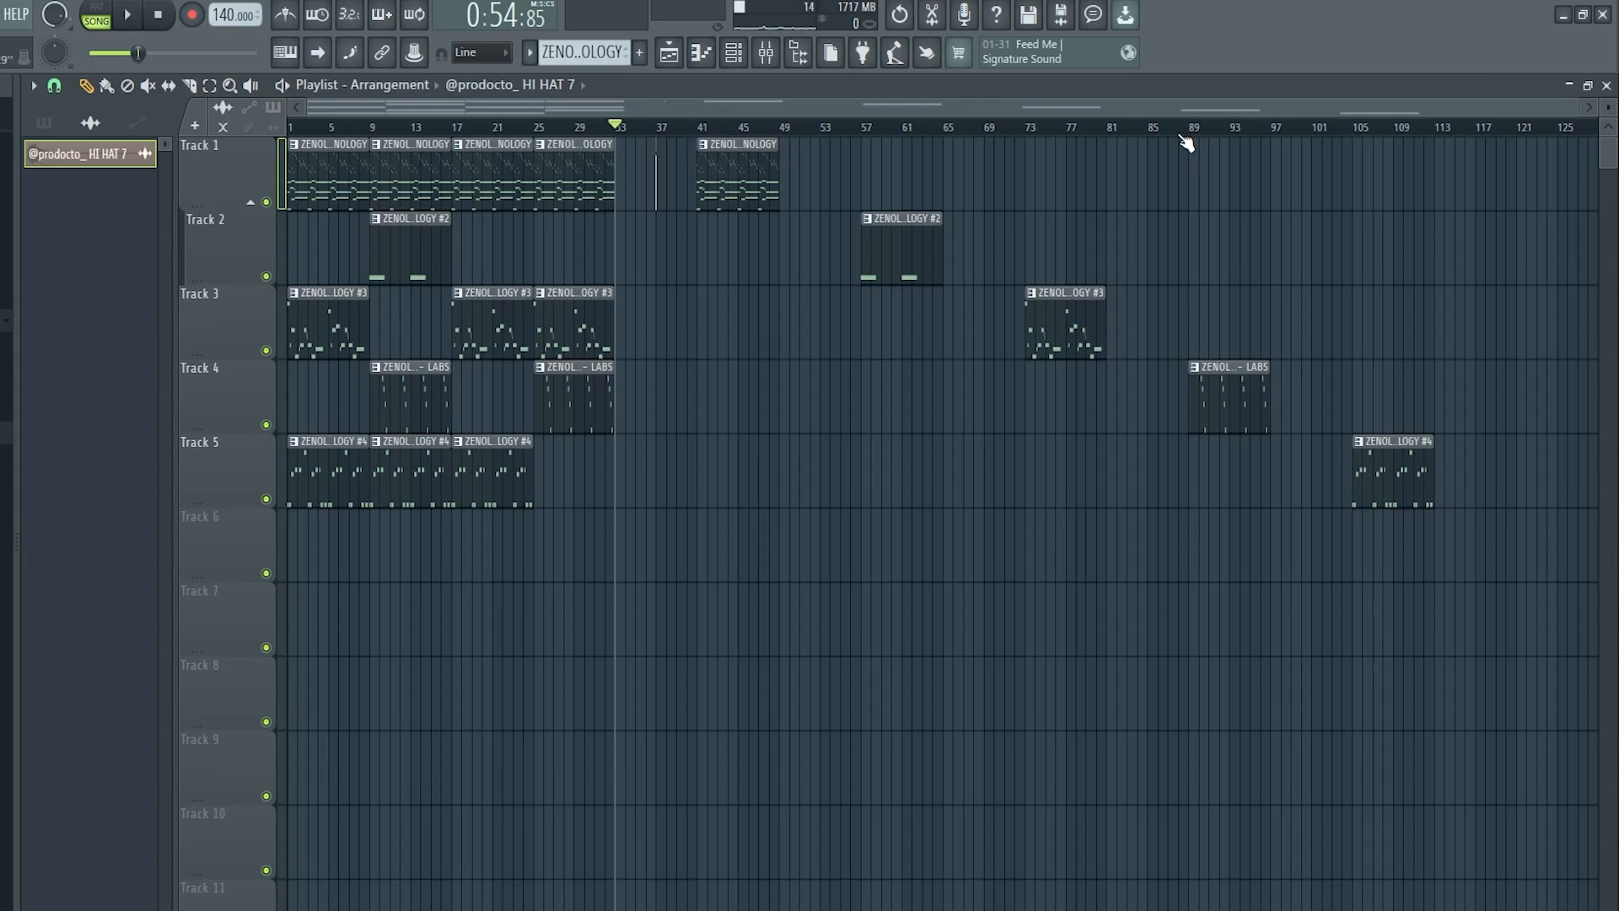
pyautogui.scroll(3, 1197, 137)
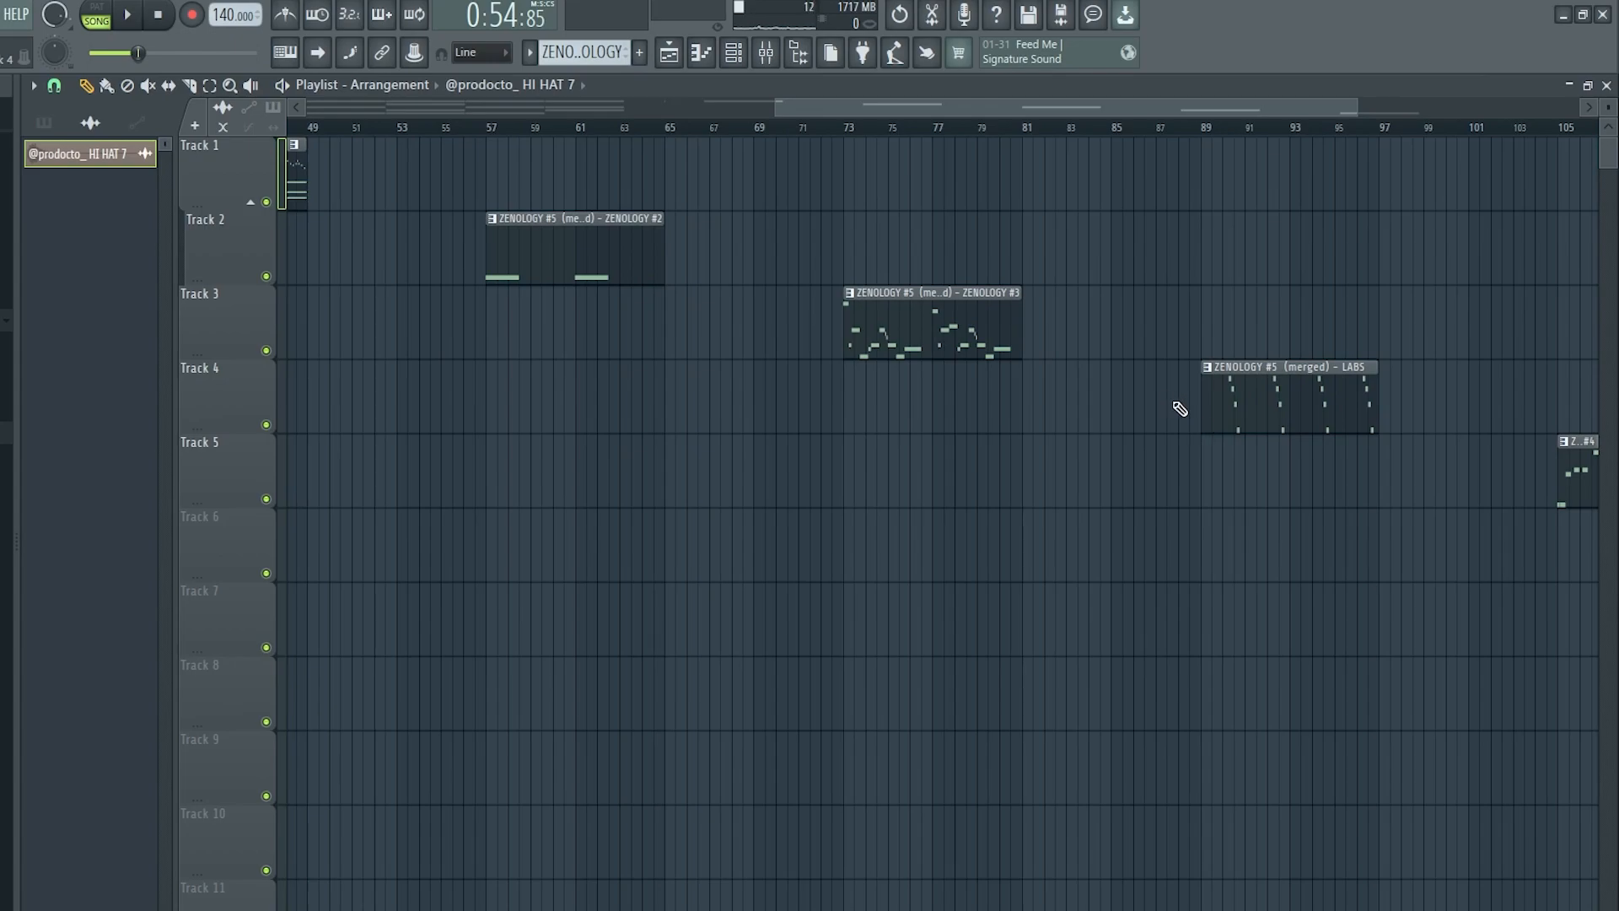
pyautogui.press('c')
pyautogui.click(1225, 404)
pyautogui.hotkey('ctrl', 'z')
# Select all clips in the arrangement and consolidate them into a single stereo 32Bit float WAV clip
pyautogui.scroll(-5, 1128, 133)
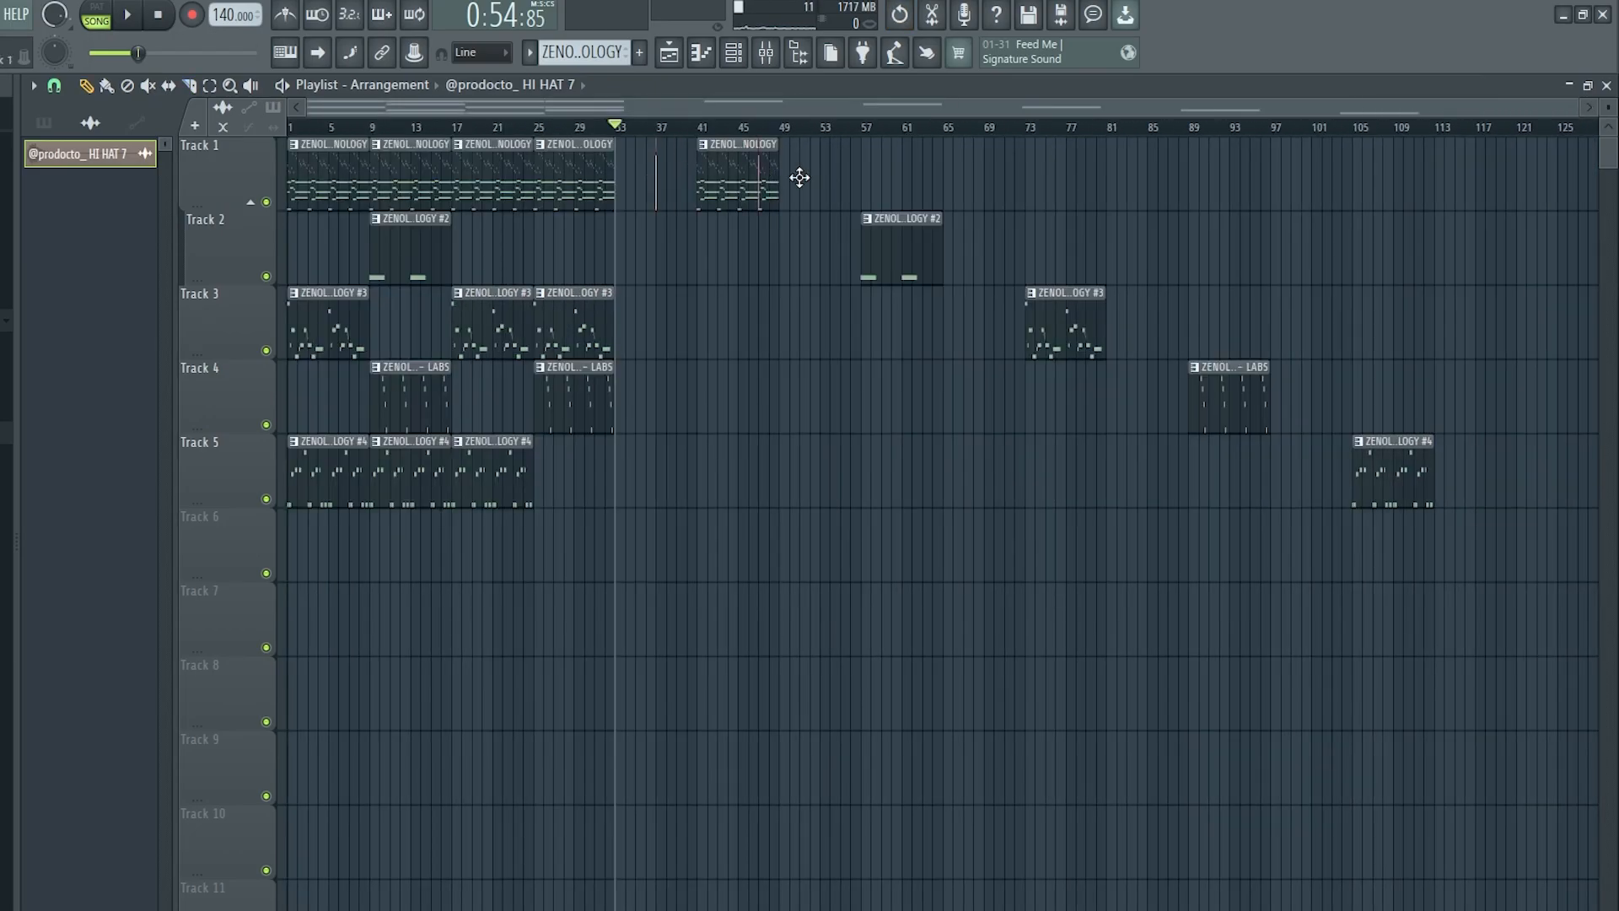
pyautogui.moveTo(1483, 658); pyautogui.dragTo(338, 139)
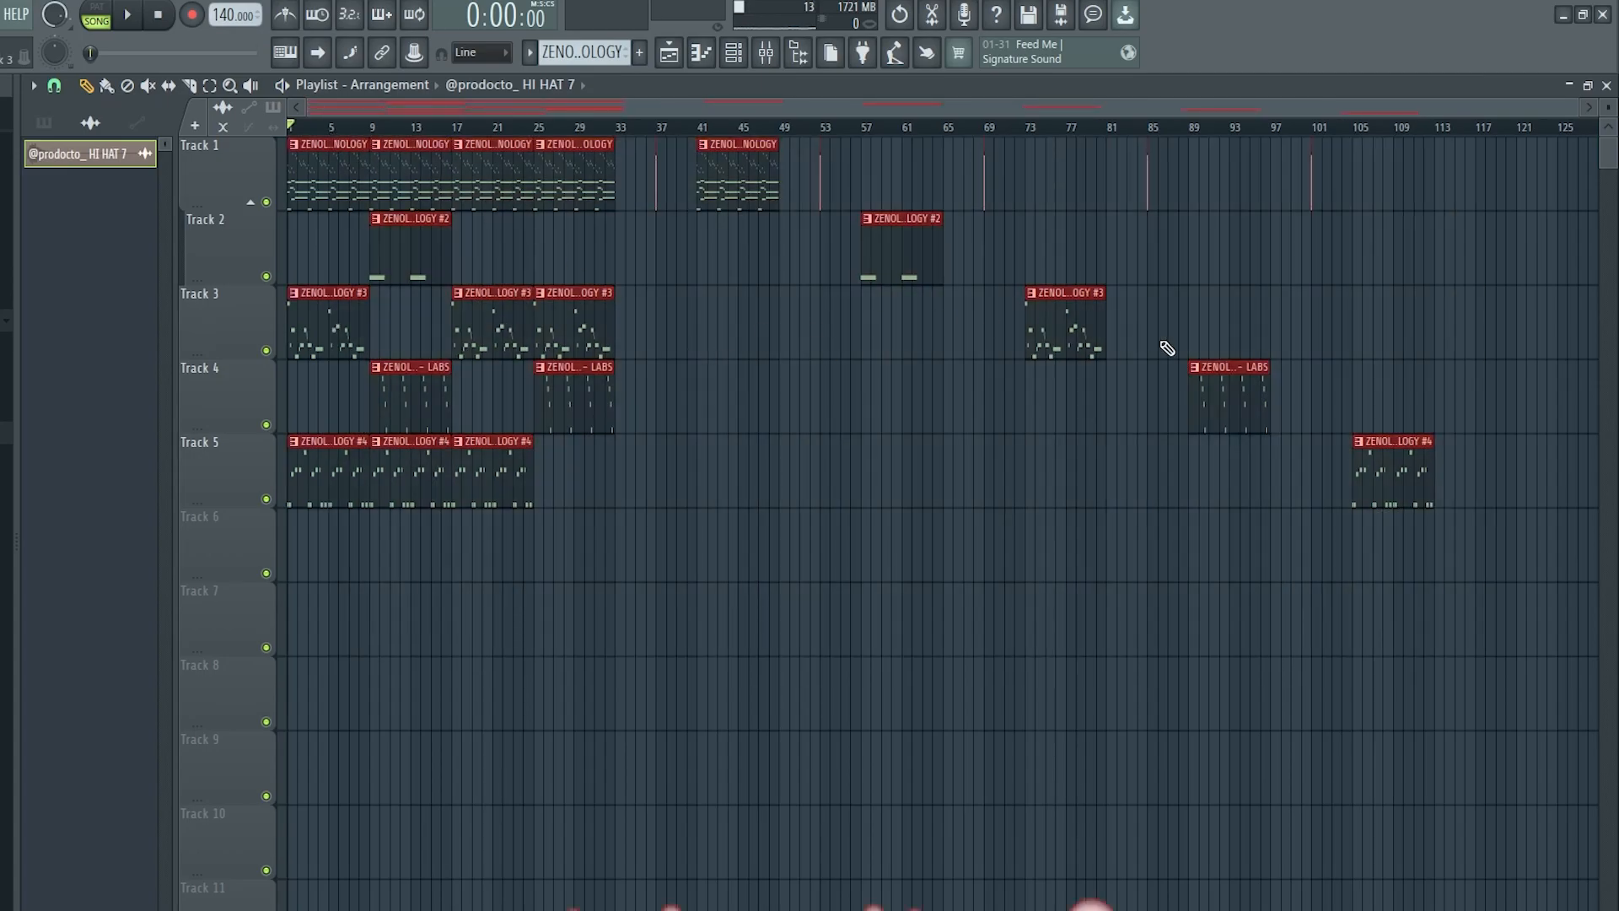
pyautogui.hotkey('ctrl', 'alt', 'c')
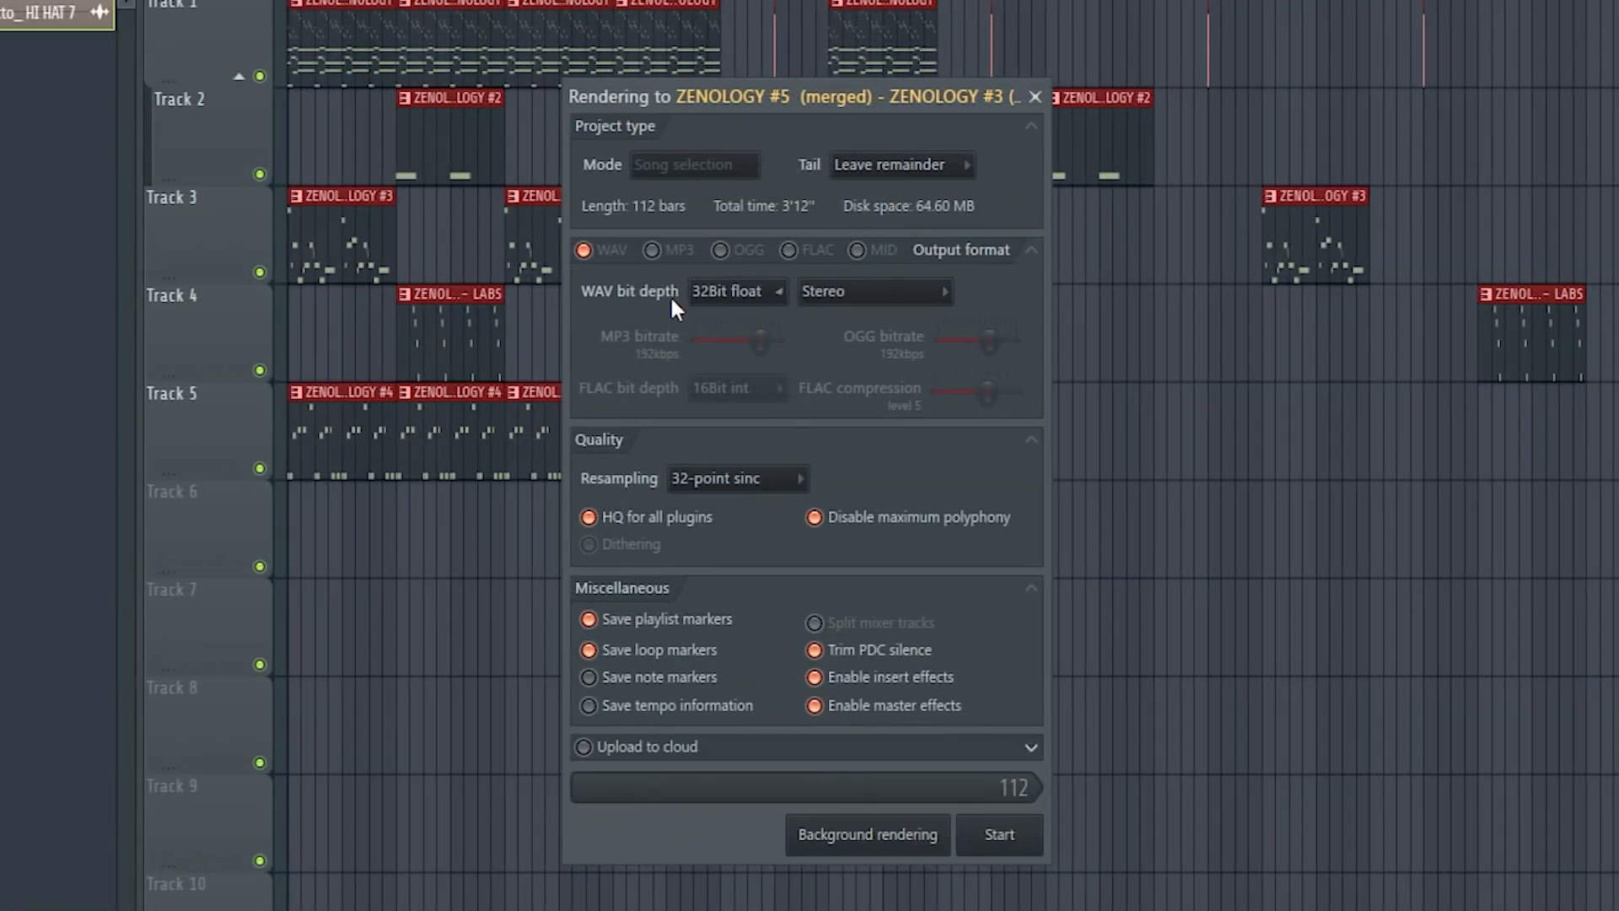
pyautogui.click(1001, 837)
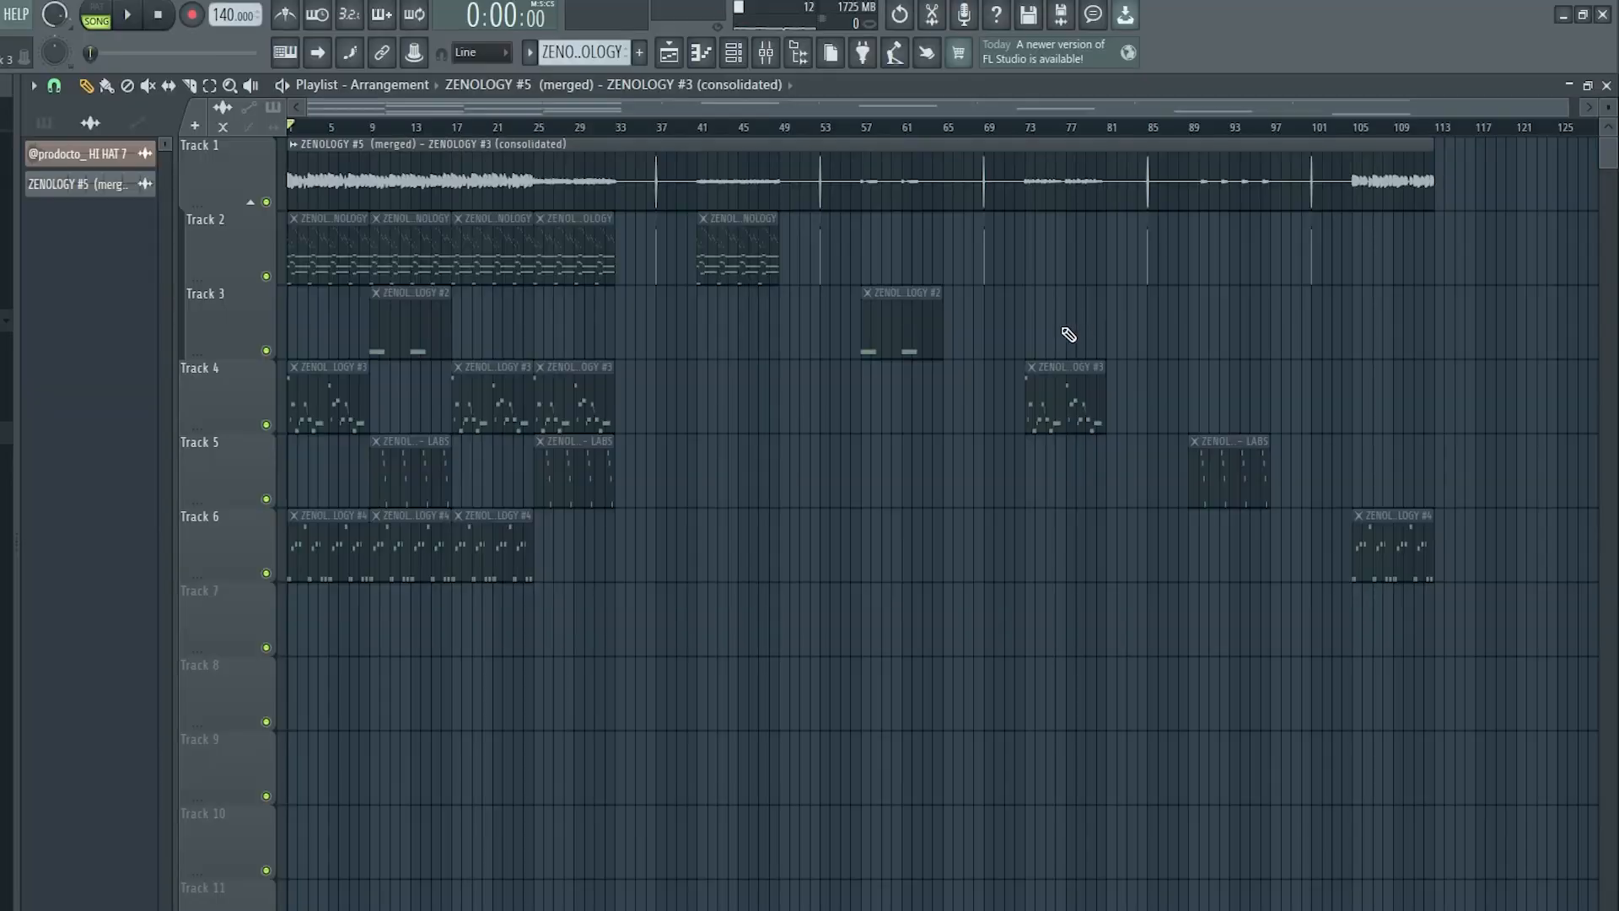
# Open the consolidated audio clip's channel settings and load its sample into Edison
pyautogui.click(751, 195)
pyautogui.doubleClick(752, 195)
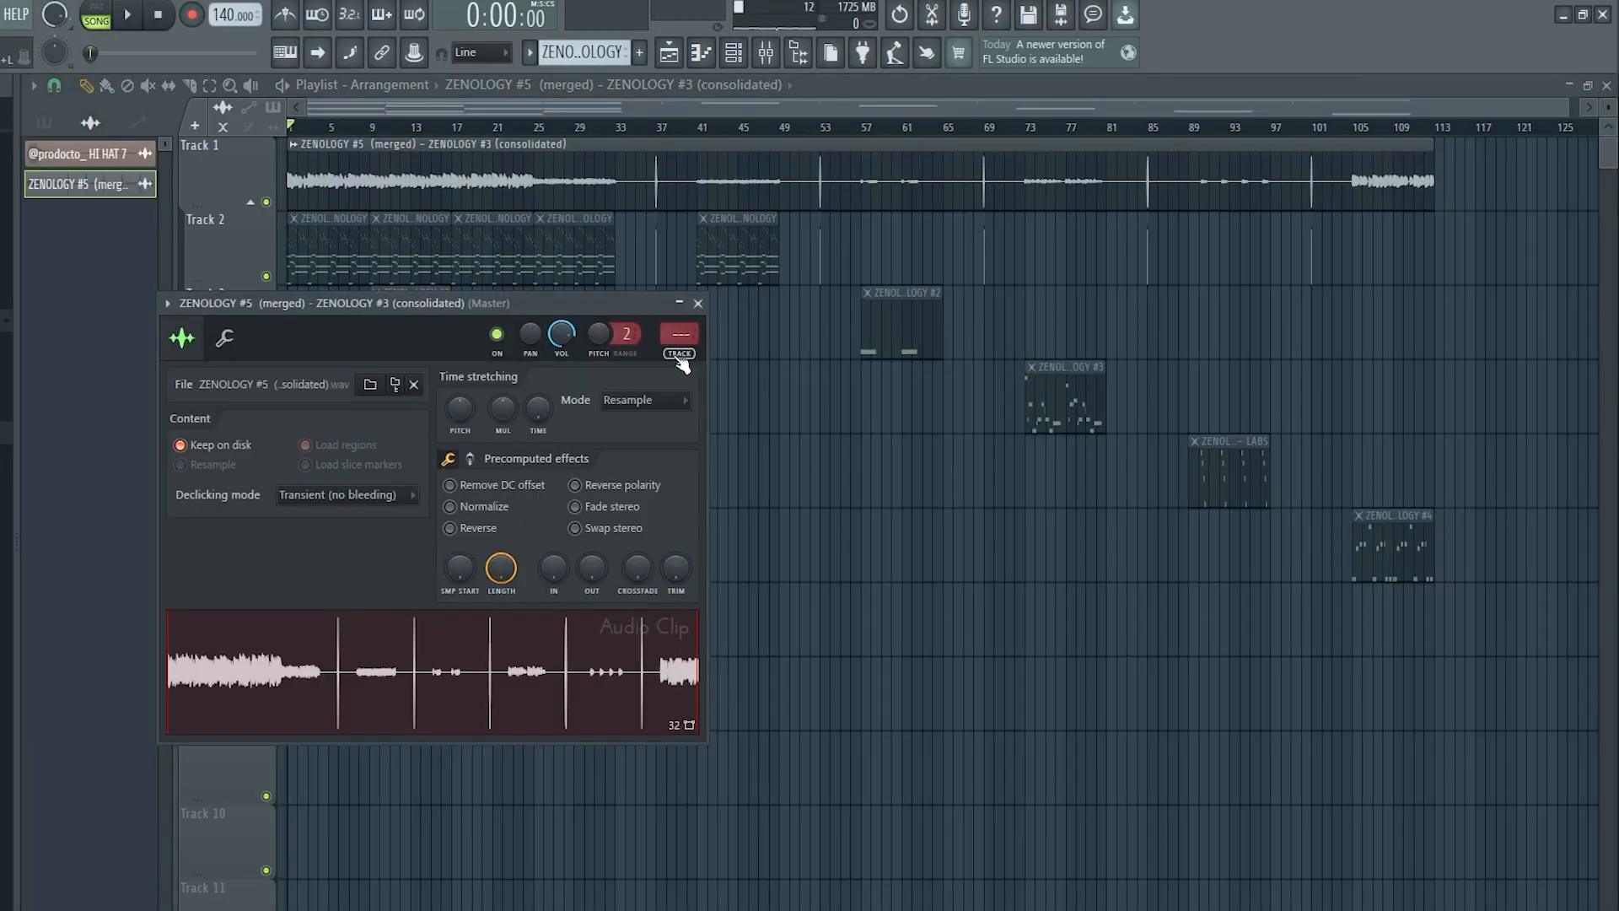
pyautogui.hotkey('ctrl', 'e')
pyautogui.moveTo(801, 176); pyautogui.dragTo(677, 174)
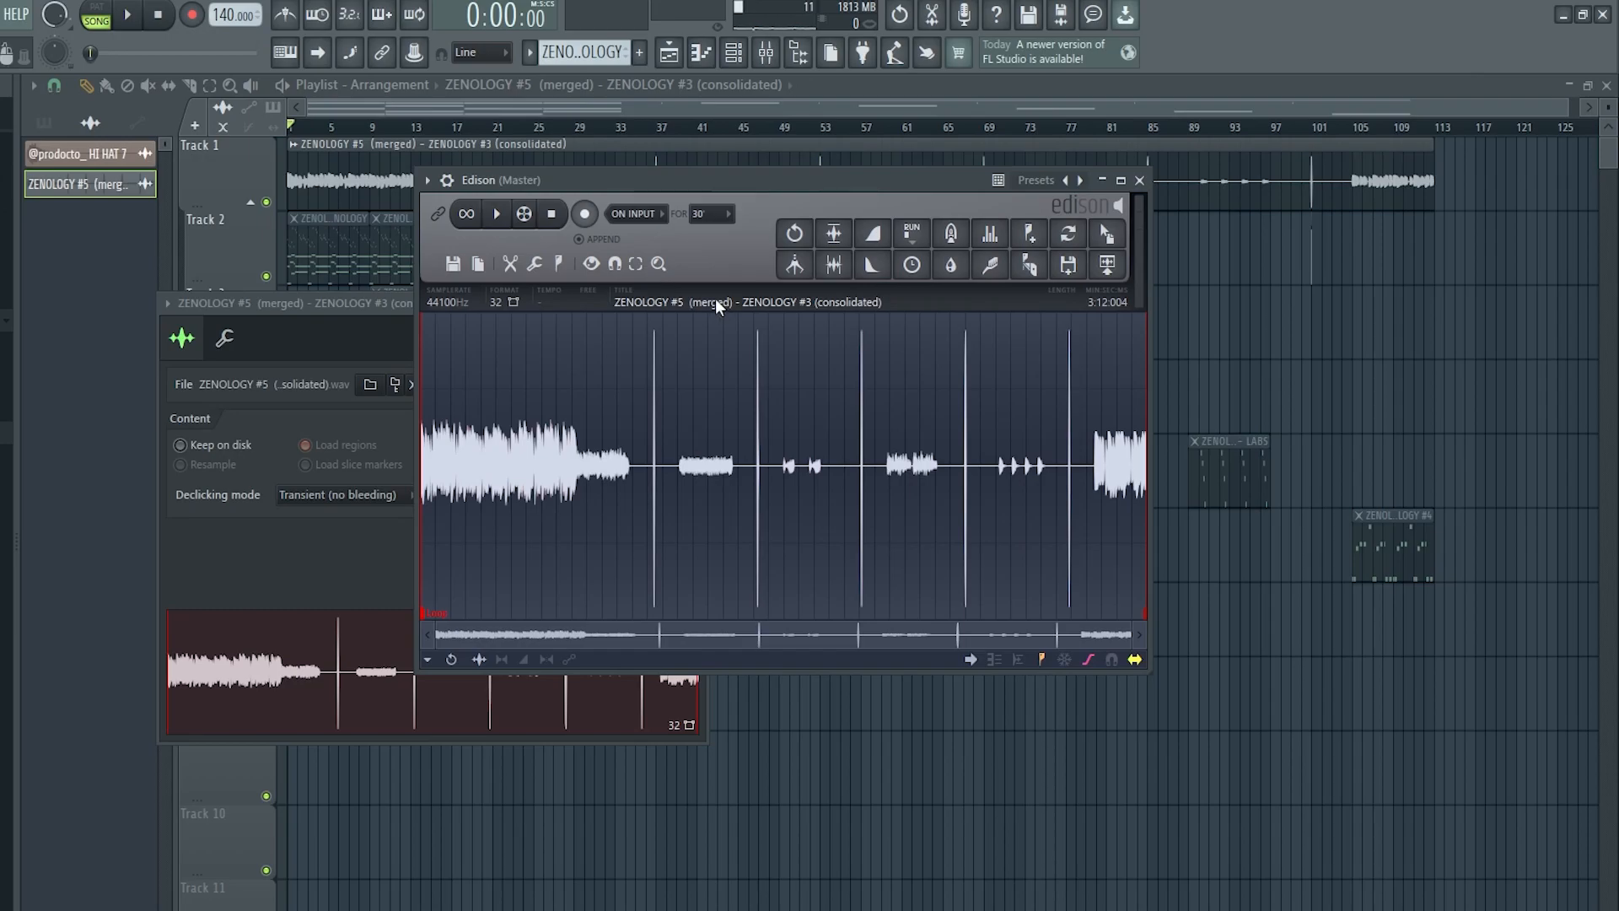
# Open the sample properties and title the sample with the producers' handles followed by "shift 140"
pyautogui.click(628, 296)
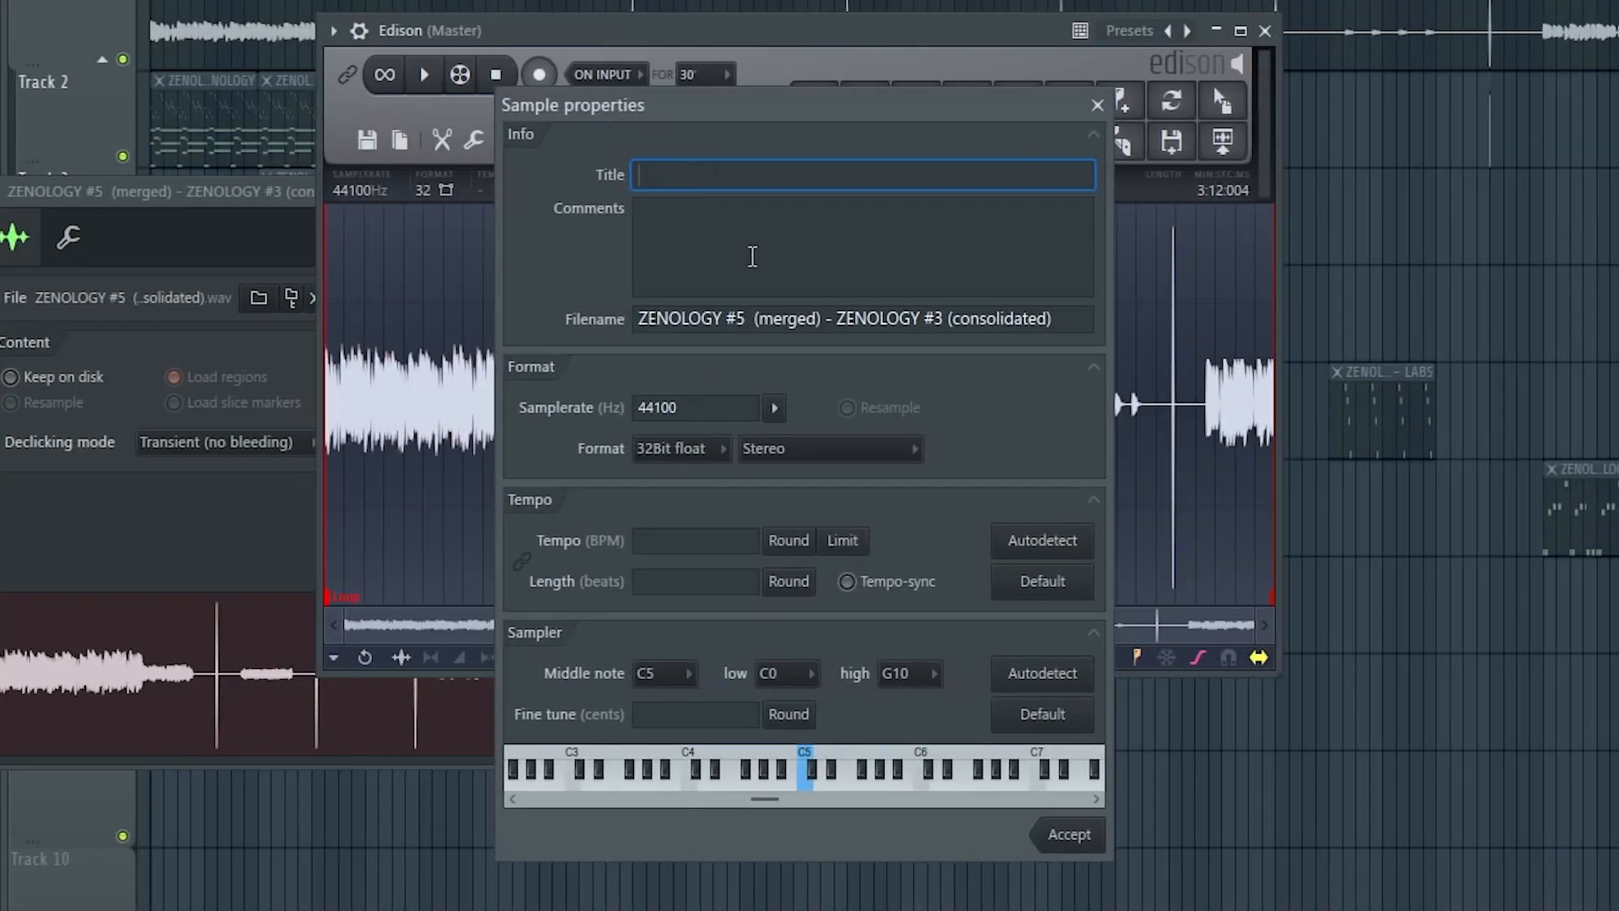
pyautogui.hotkey('ctrl', 'v')
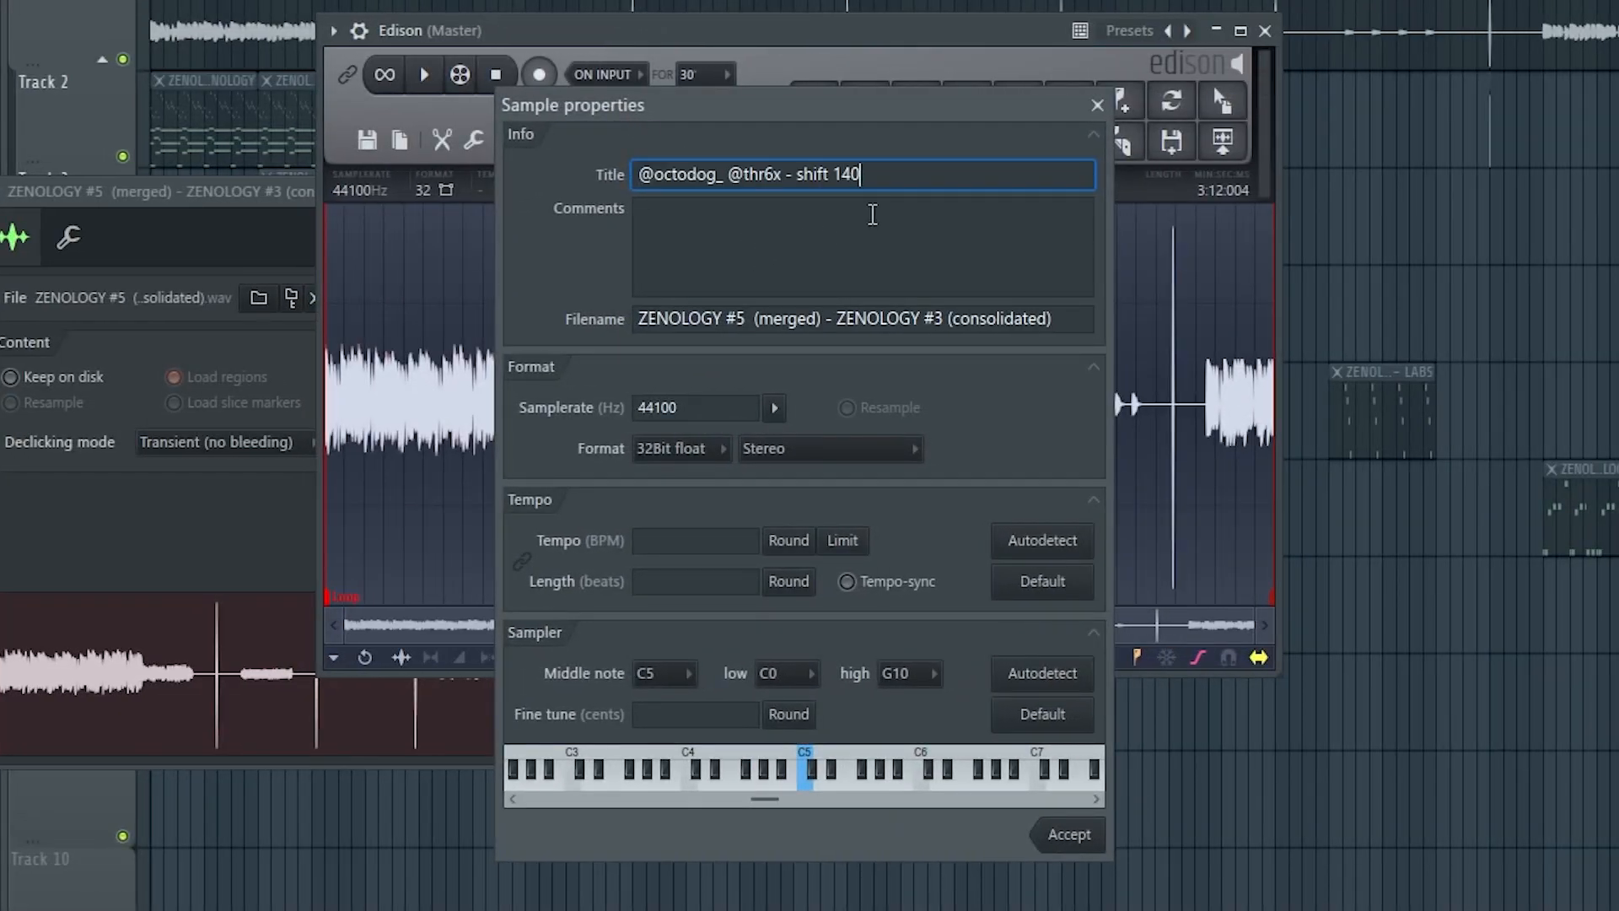
pyautogui.doubleClick(852, 175)
pyautogui.doubleClick(814, 175)
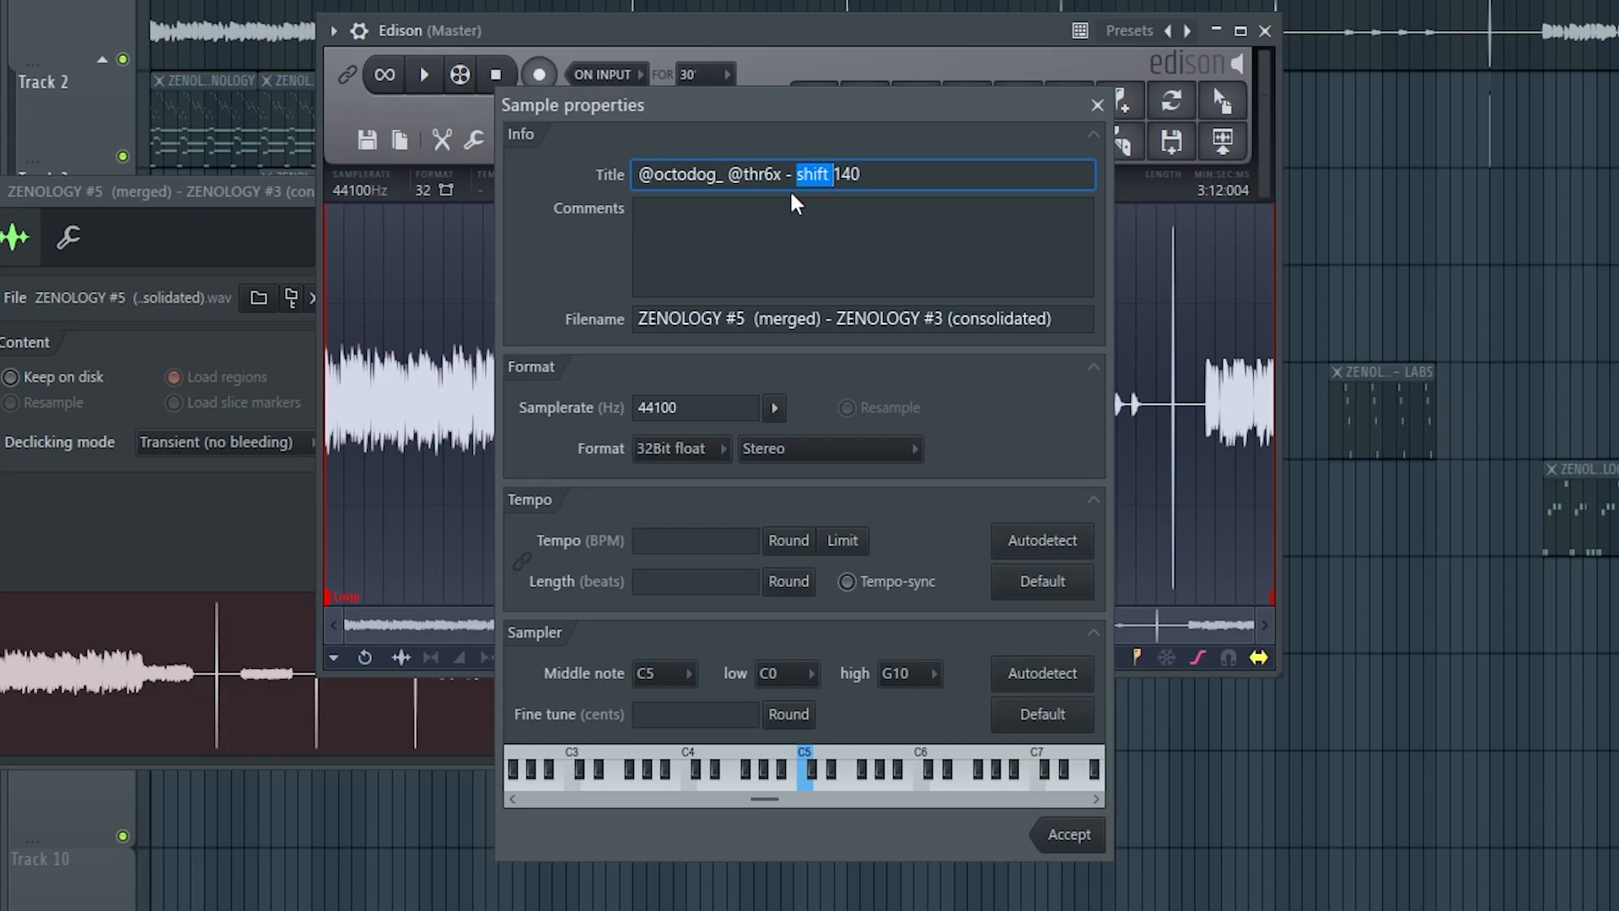
pyautogui.click(898, 172)
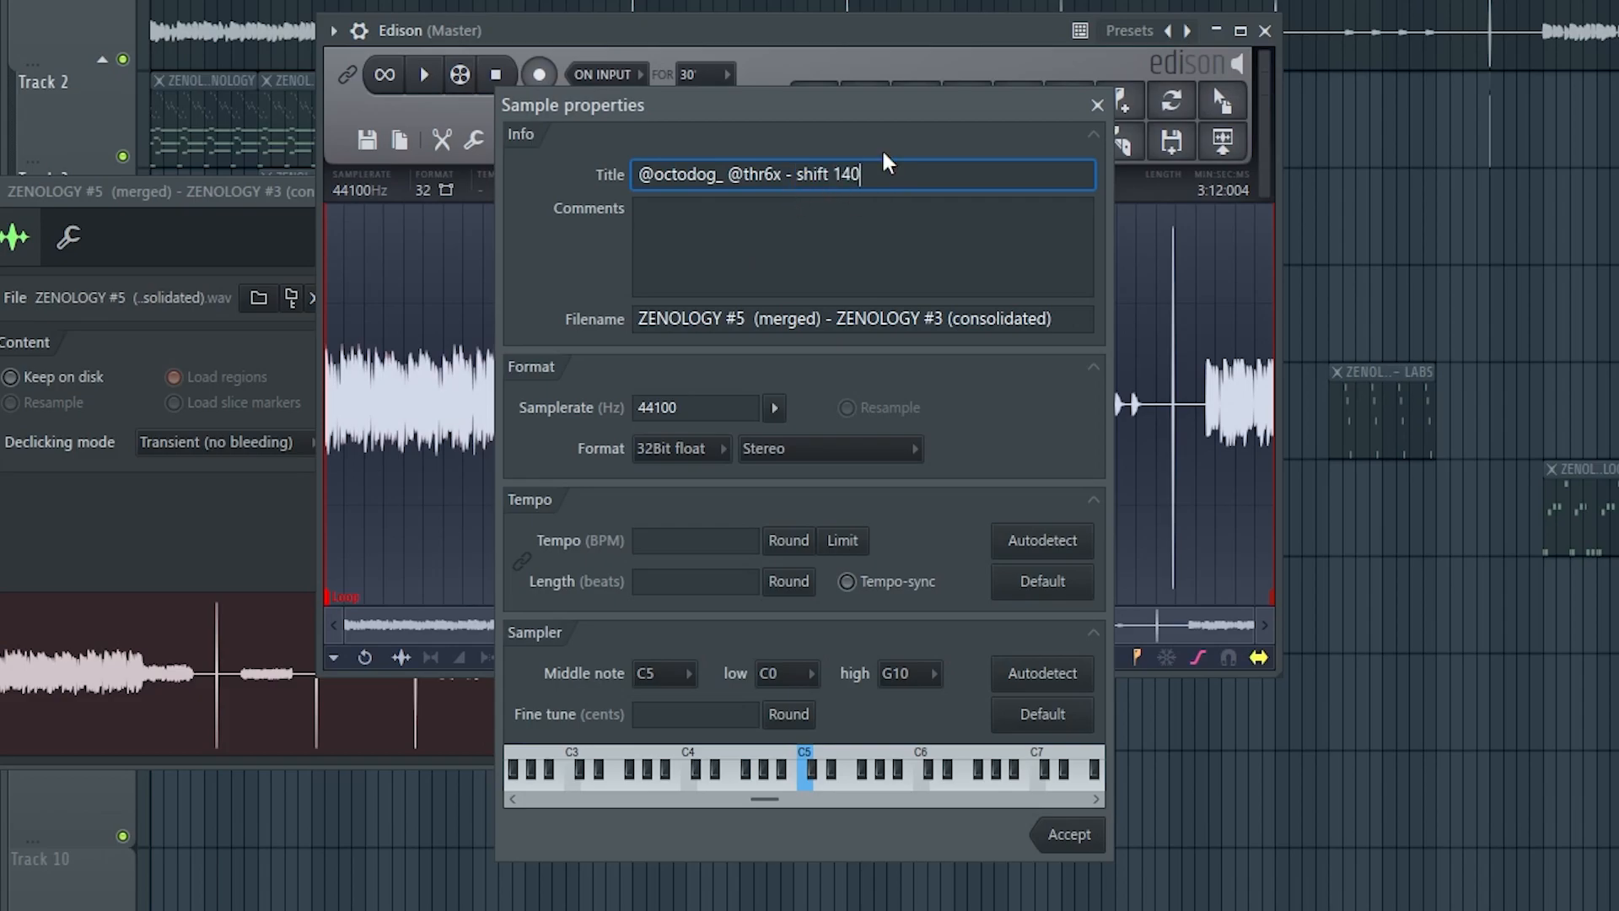
# Copy the sample's title into the comments and filename, and enable tempo-sync in its properties
pyautogui.hotkey('ctrl', 'a')
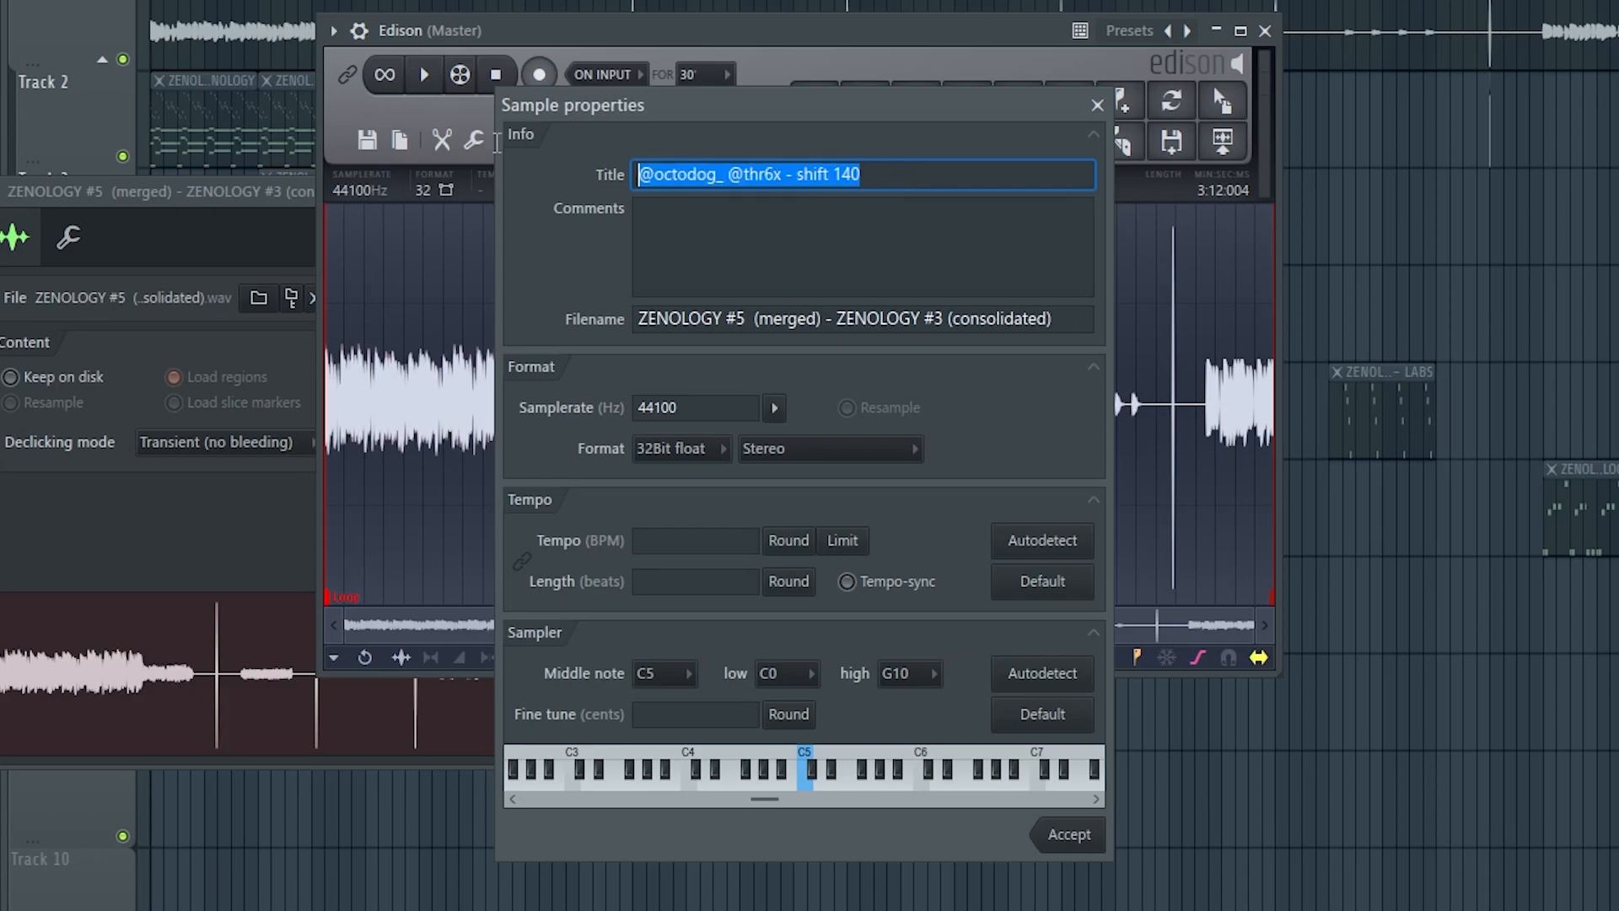
pyautogui.hotkey('ctrl', 'c')
pyautogui.click(795, 243)
pyautogui.hotkey('ctrl', 'v')
pyautogui.click(638, 319)
pyautogui.hotkey('ctrl', 'v')
pyautogui.press('Return')
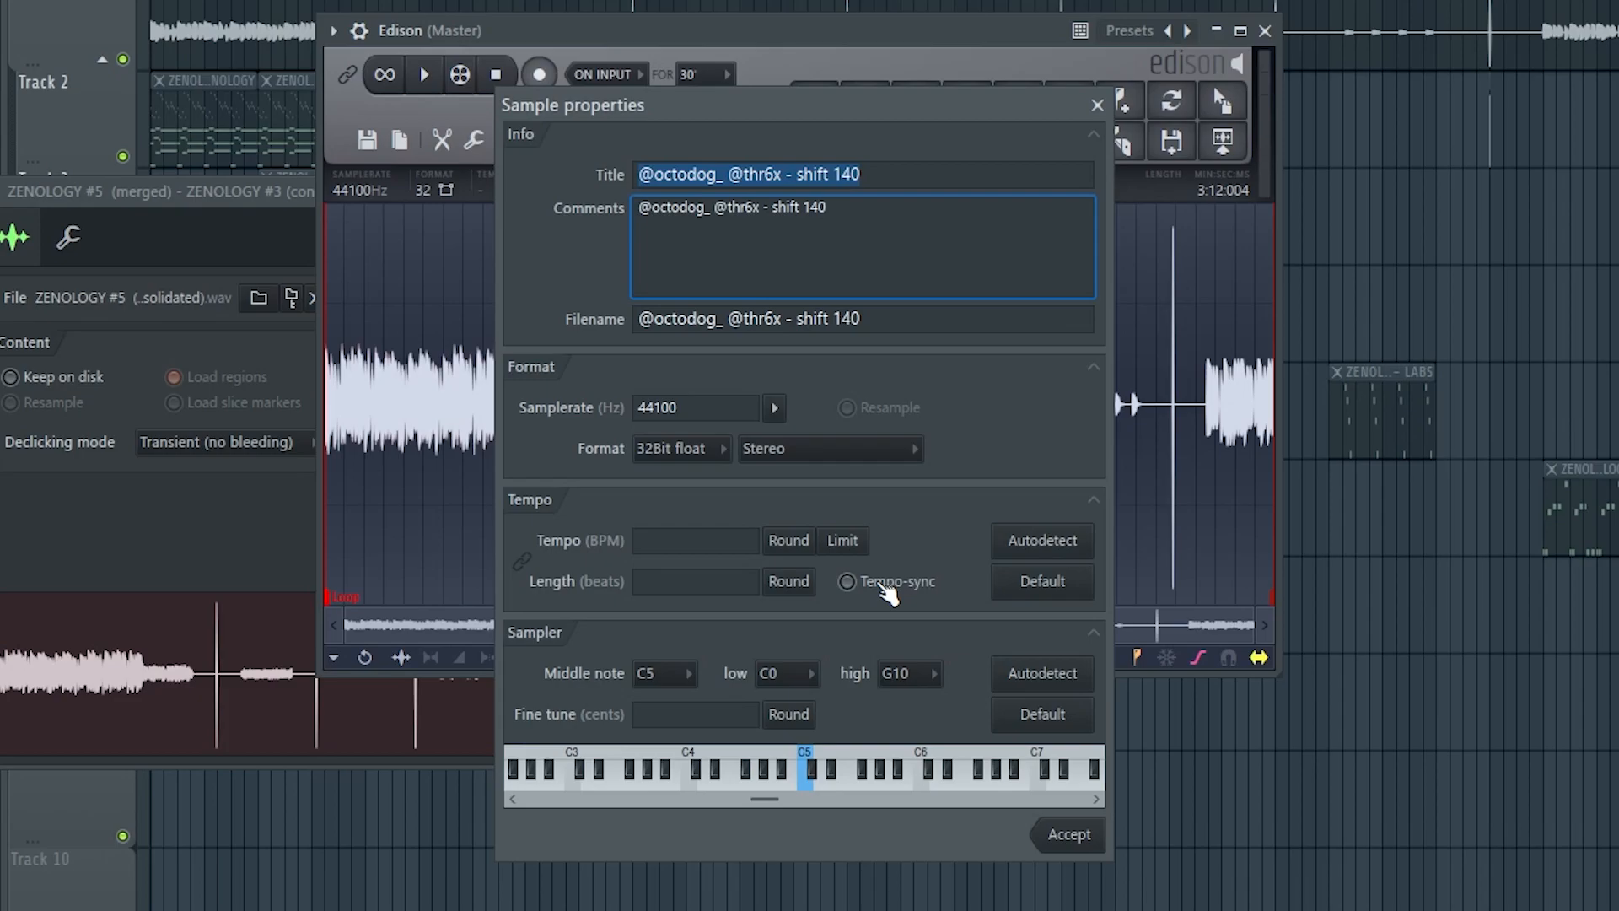
pyautogui.click(887, 588)
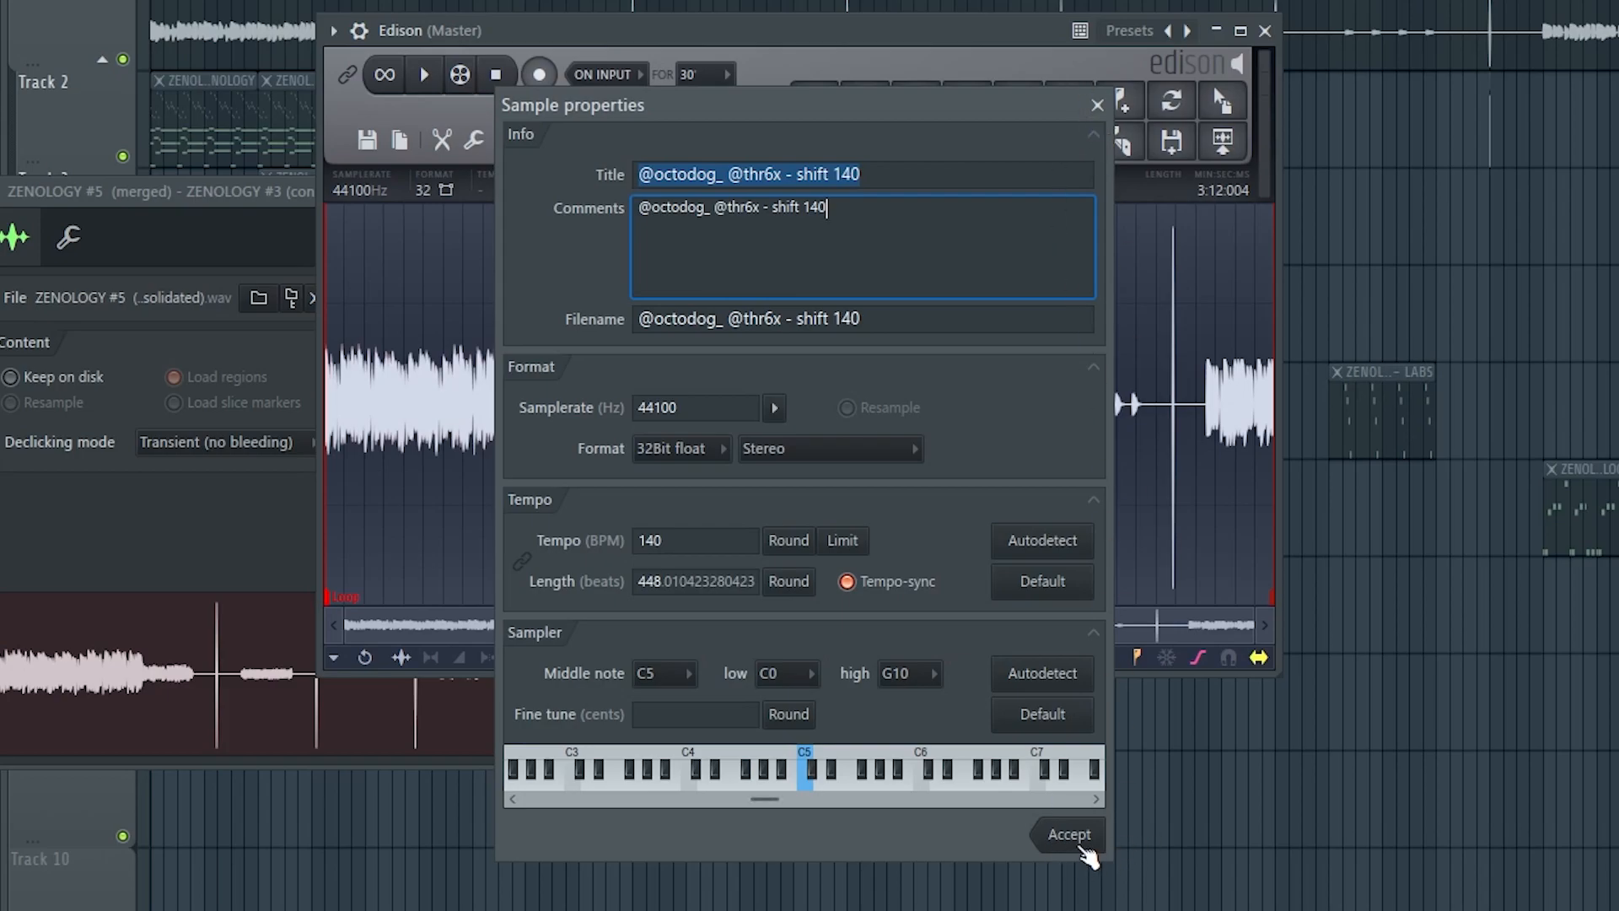
pyautogui.click(1085, 848)
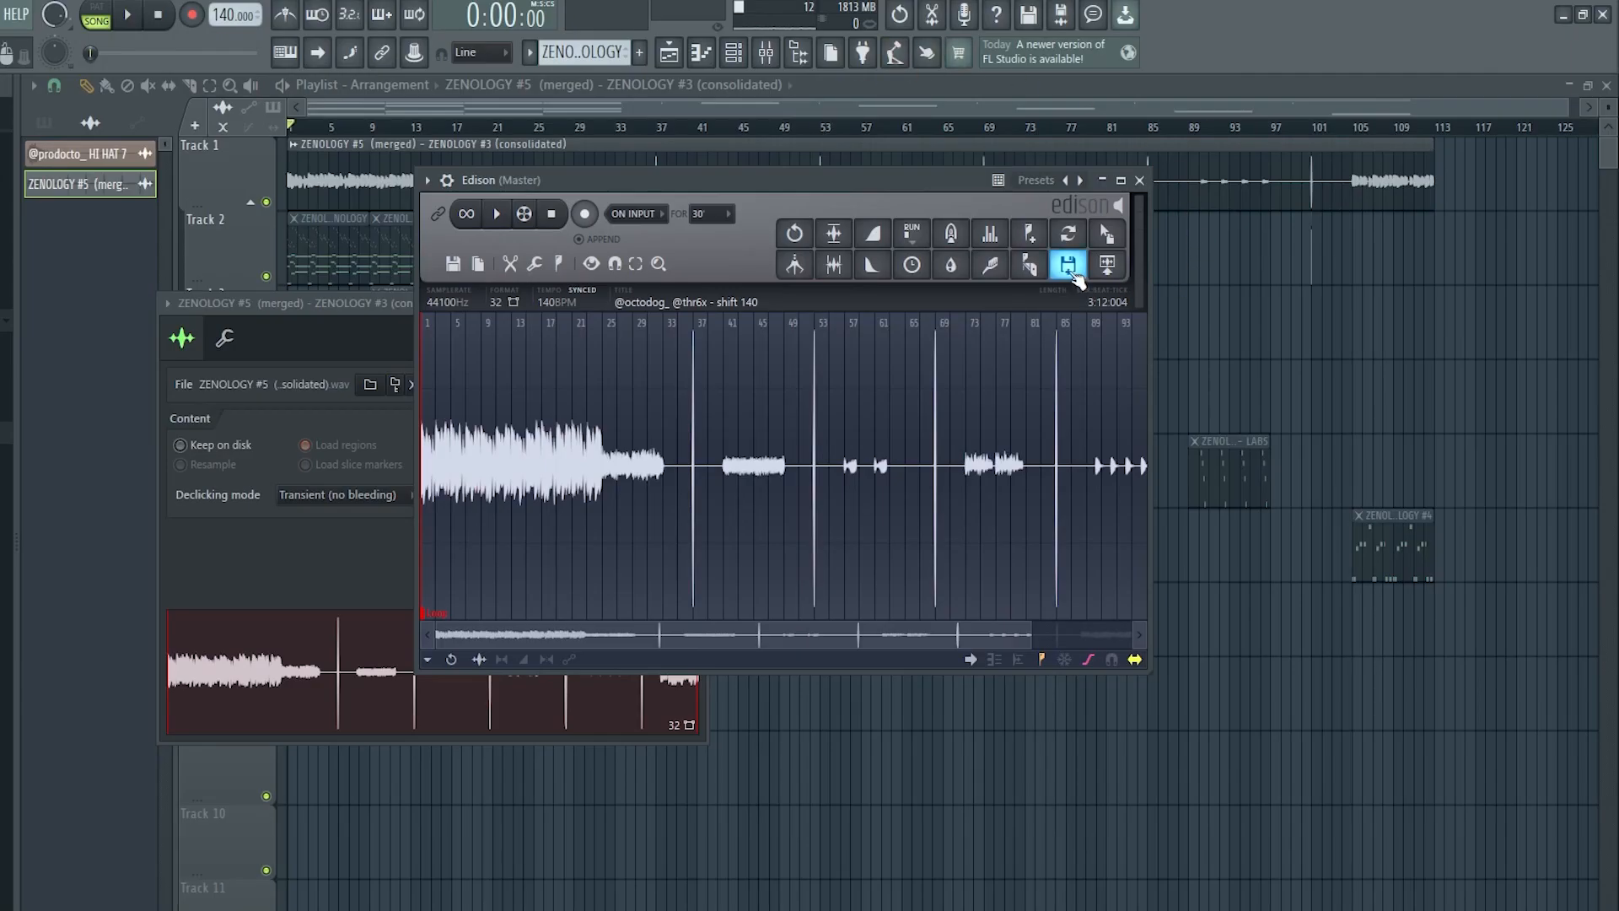
# Save the Edison sample in the loops folder as an MP3 file with a 320kbps bitrate
pyautogui.click(1070, 265)
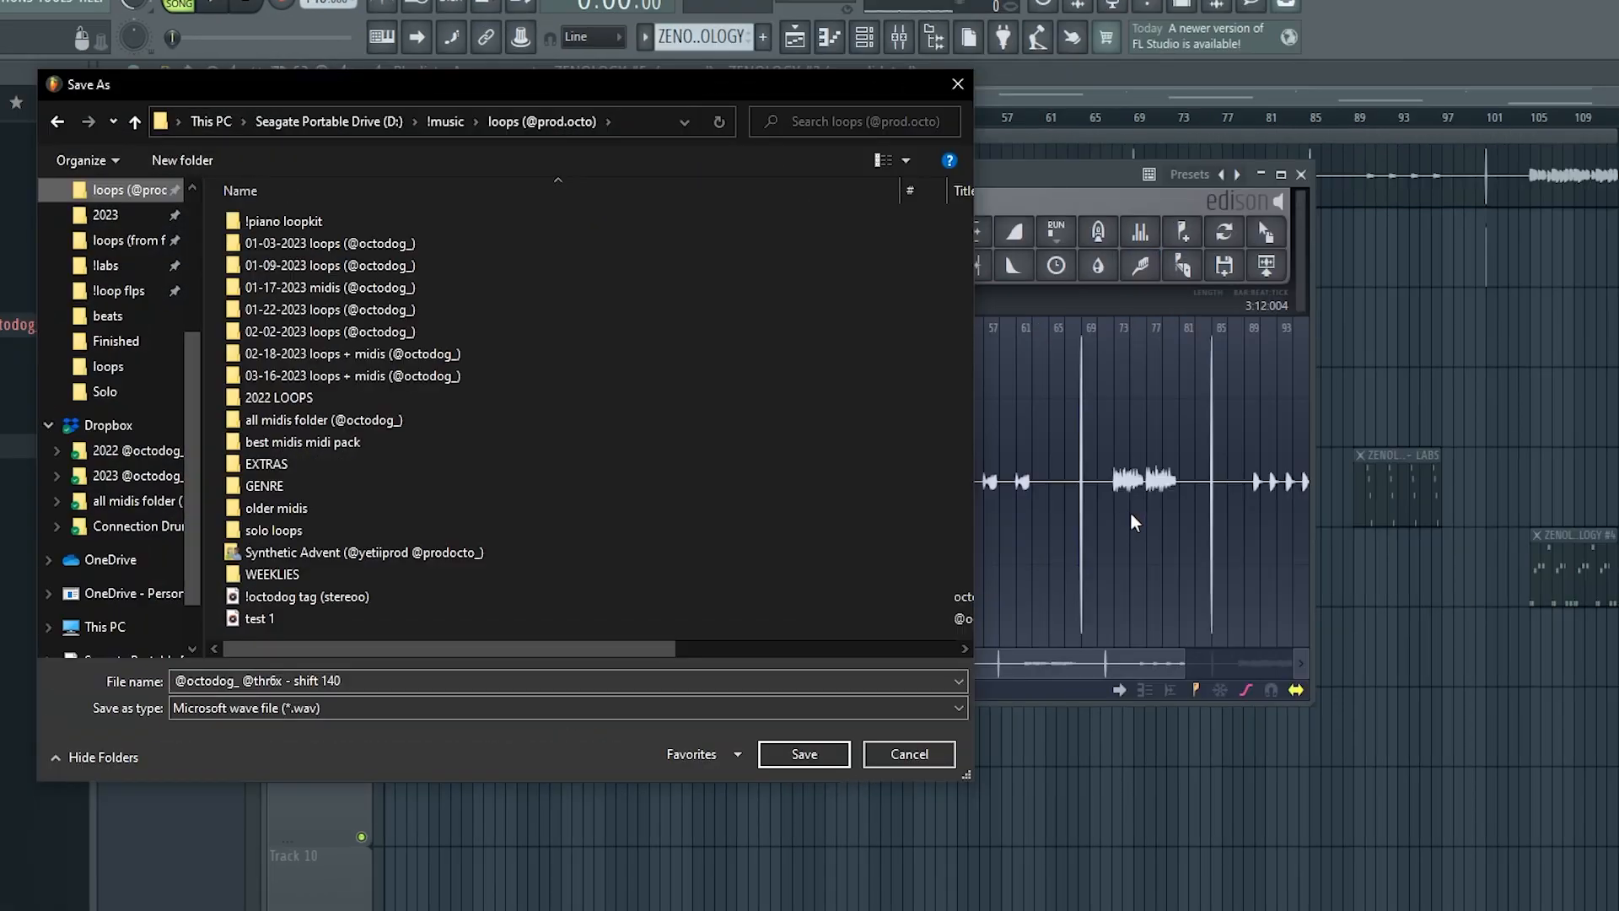
pyautogui.click(372, 711)
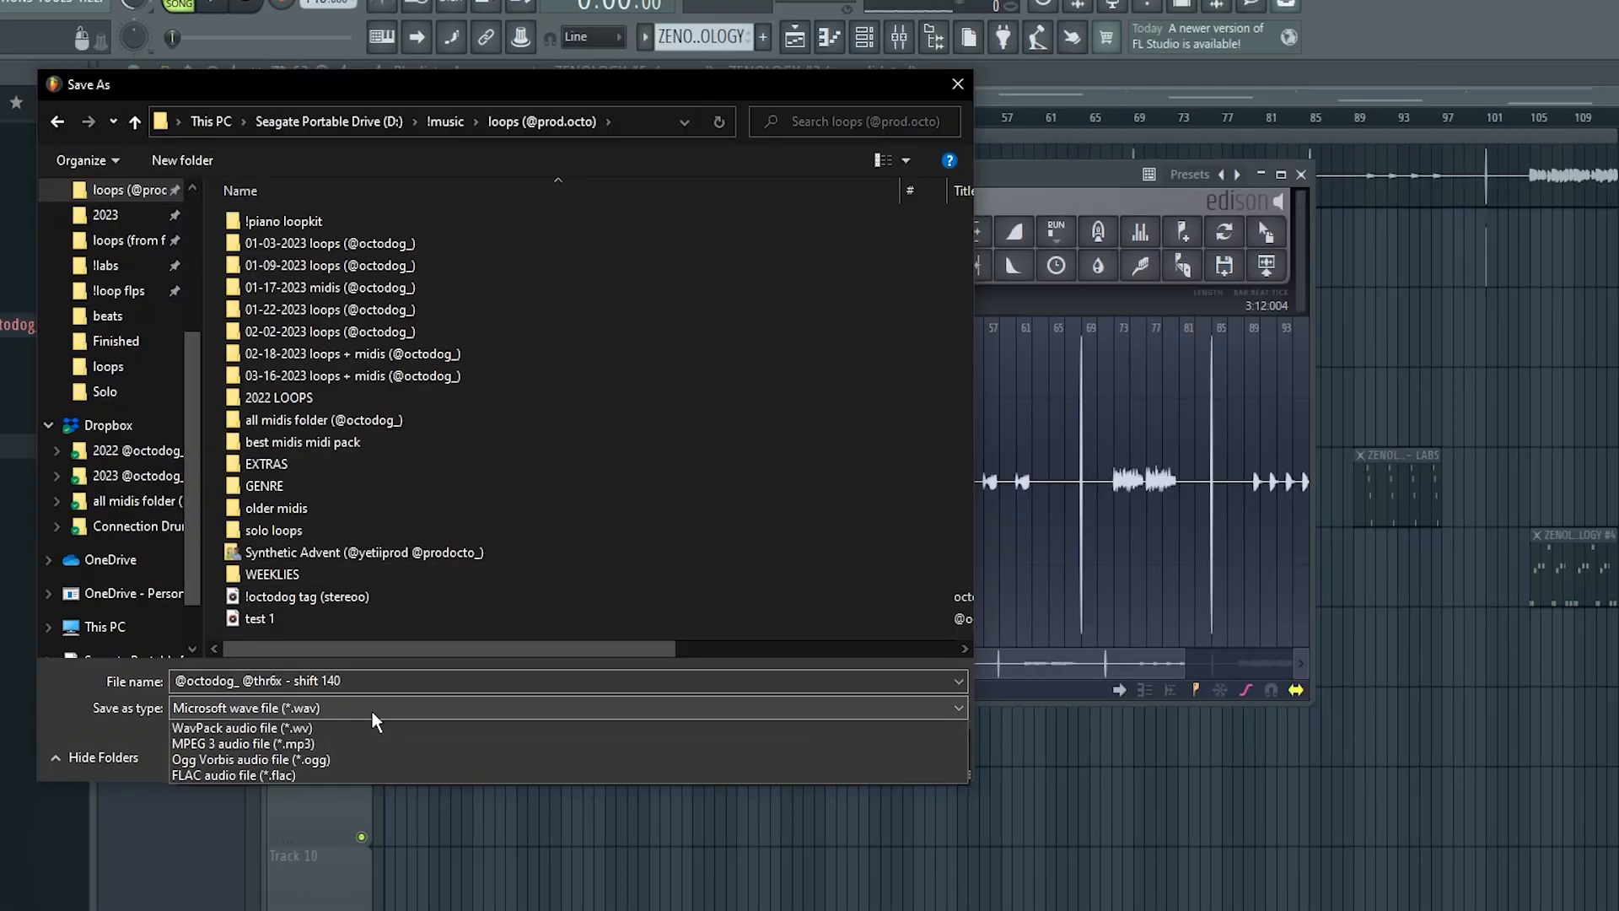
pyautogui.click(368, 772)
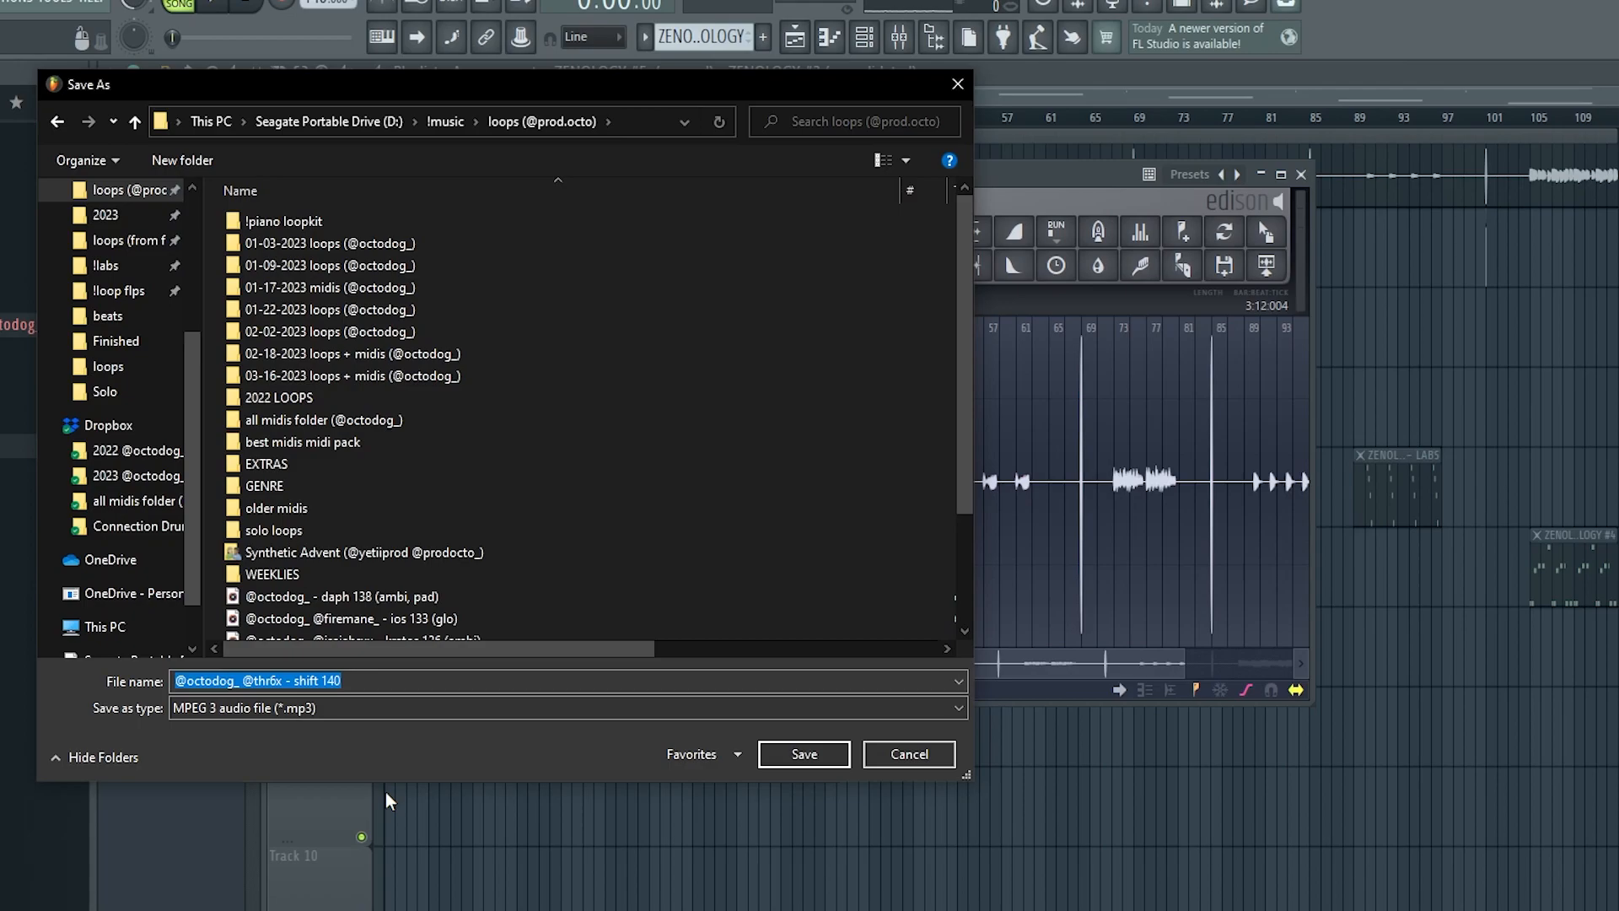
pyautogui.click(784, 750)
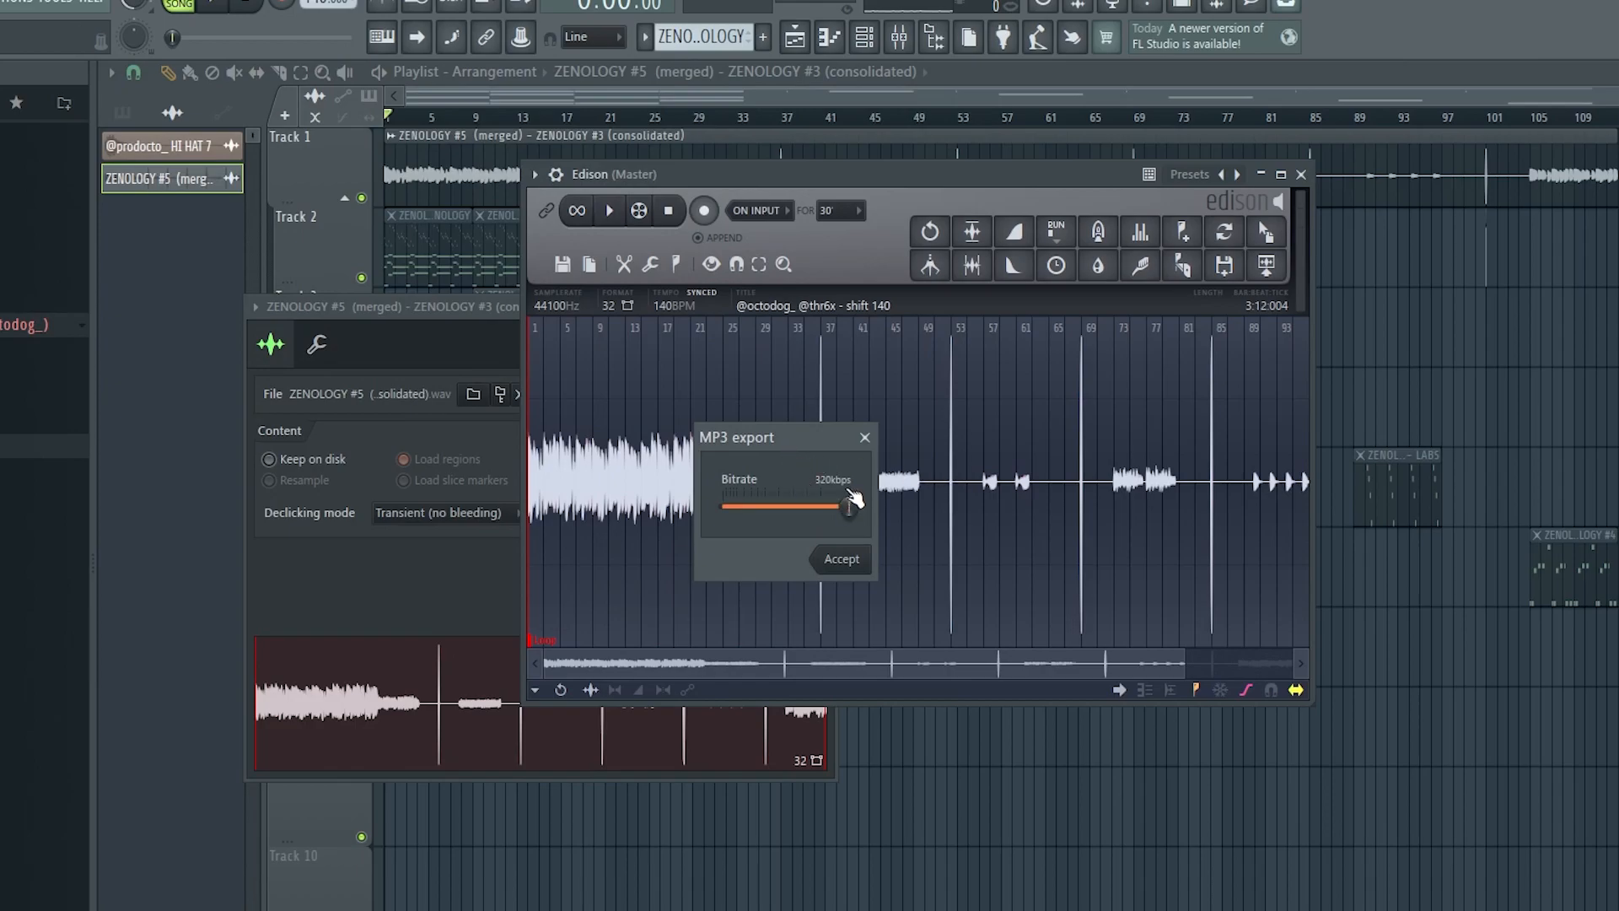
pyautogui.click(840, 559)
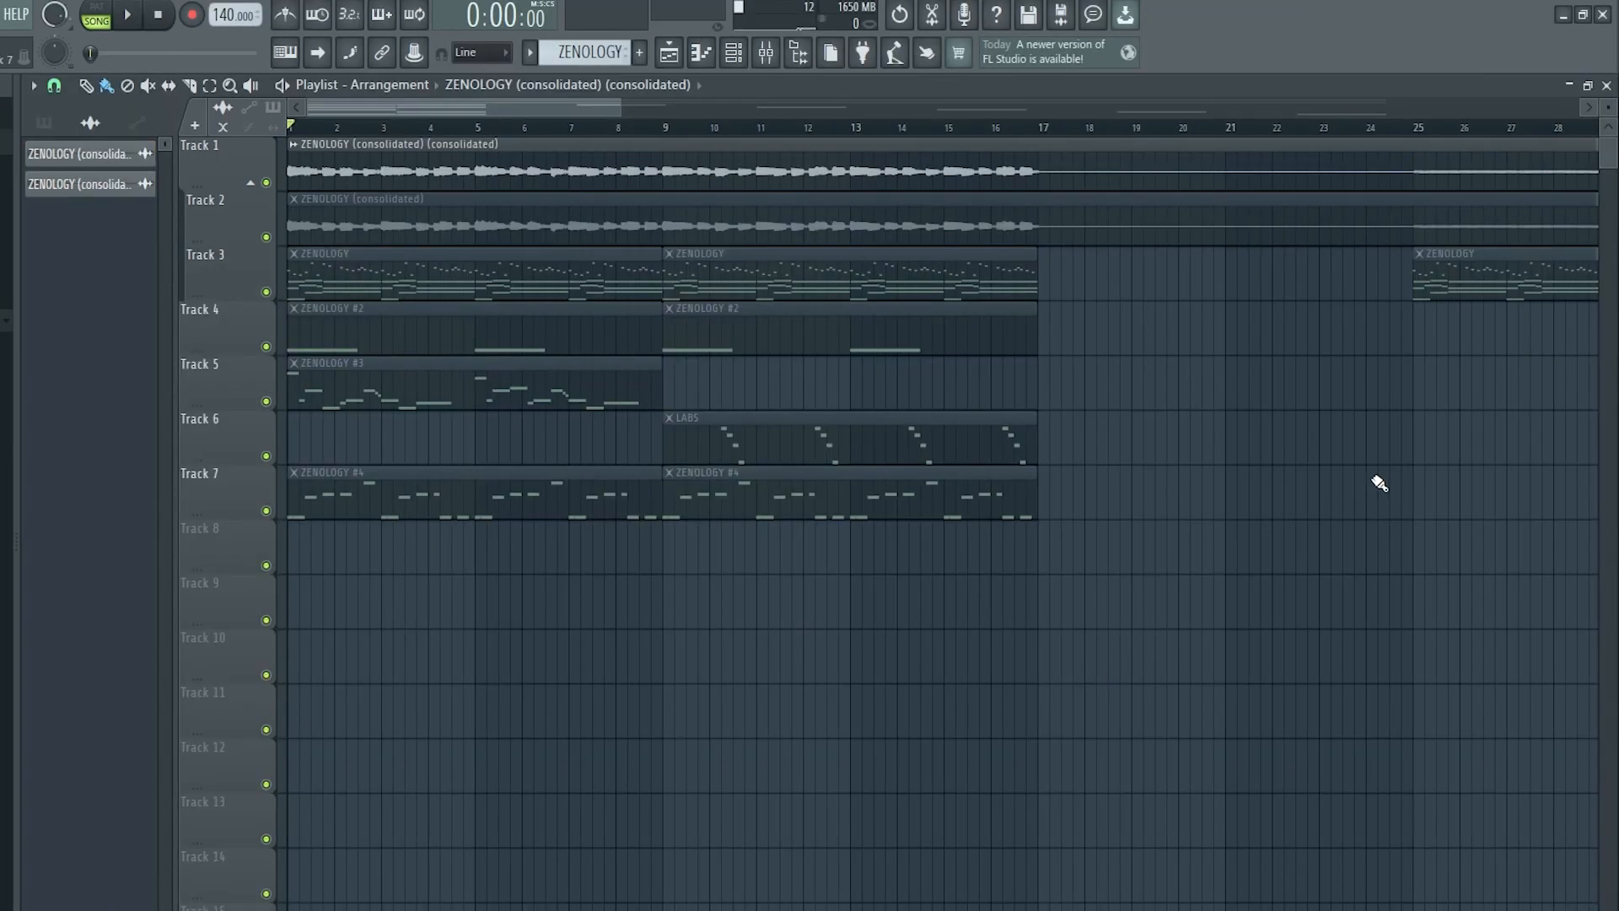
# Close the project and delete the unsaved rendered file ZENOLOGY (consolidated) (consolidated).wav from disk
pyautogui.click(1603, 14)
pyautogui.click(770, 563)
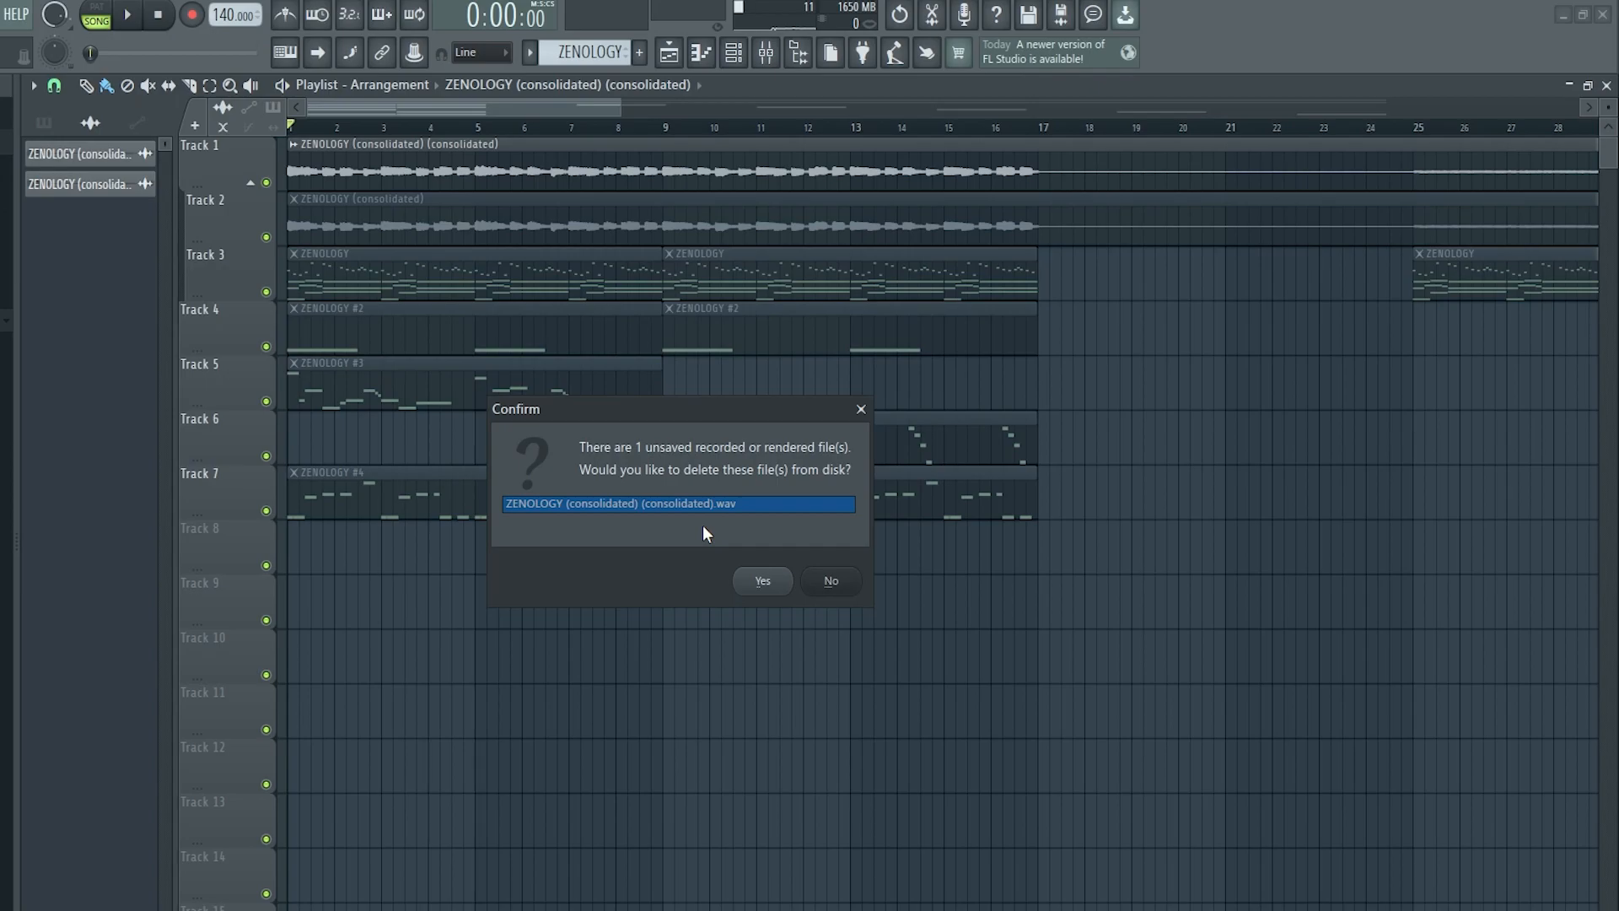
pyautogui.click(759, 581)
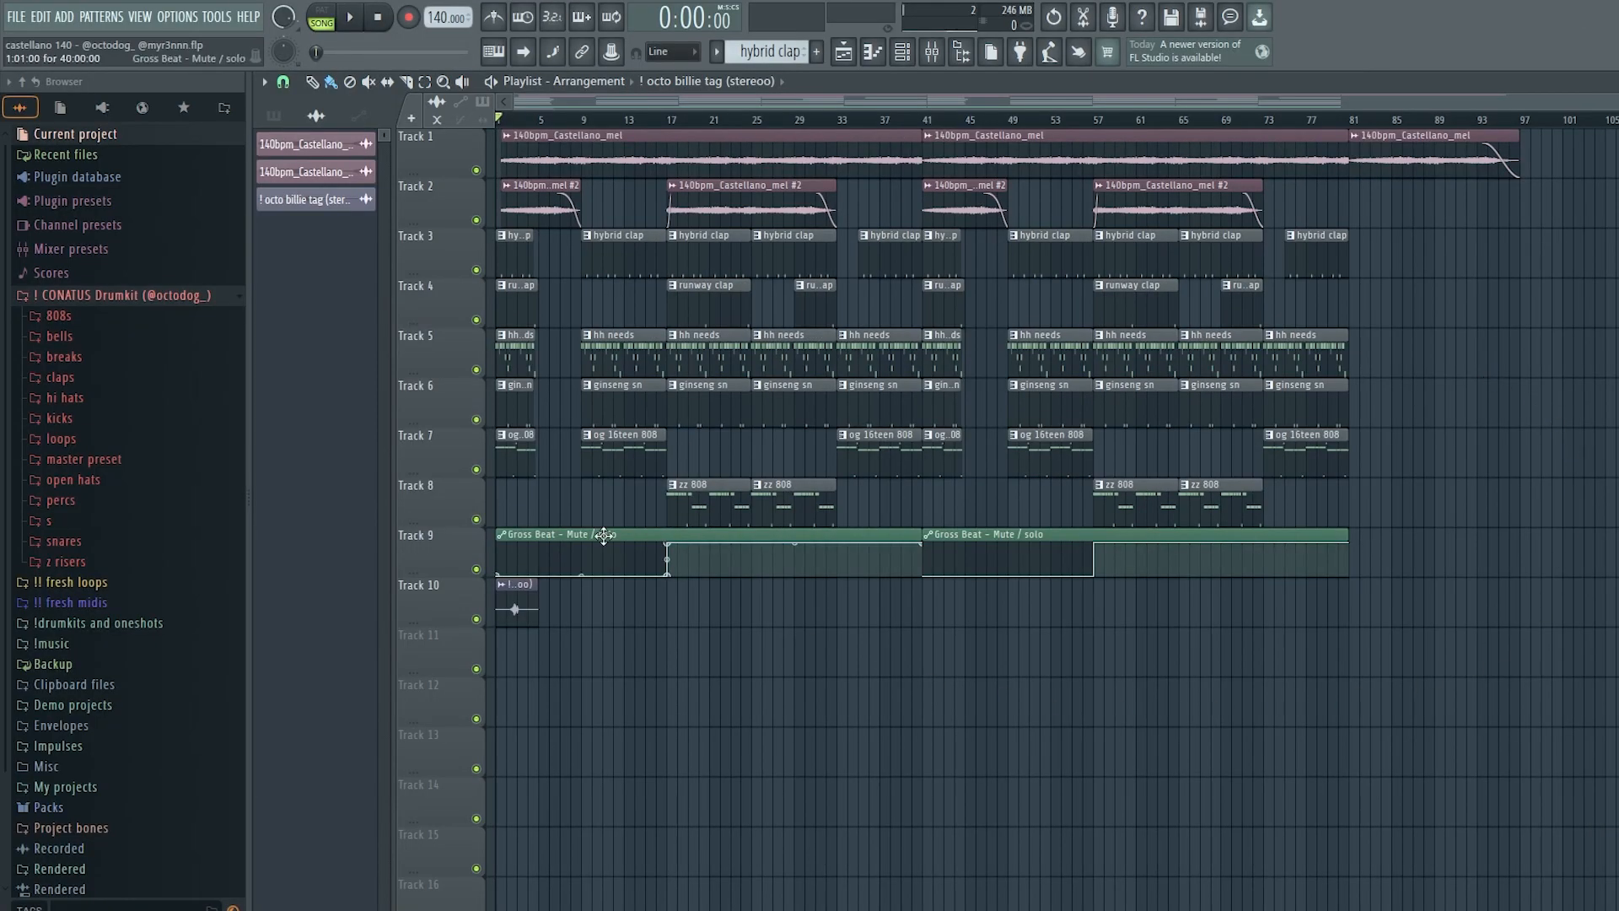
# Export the full castellano 140 song as a WAV file plus a 320kbps MP3 and start rendering
pyautogui.click(16, 17)
pyautogui.moveTo(64, 186)
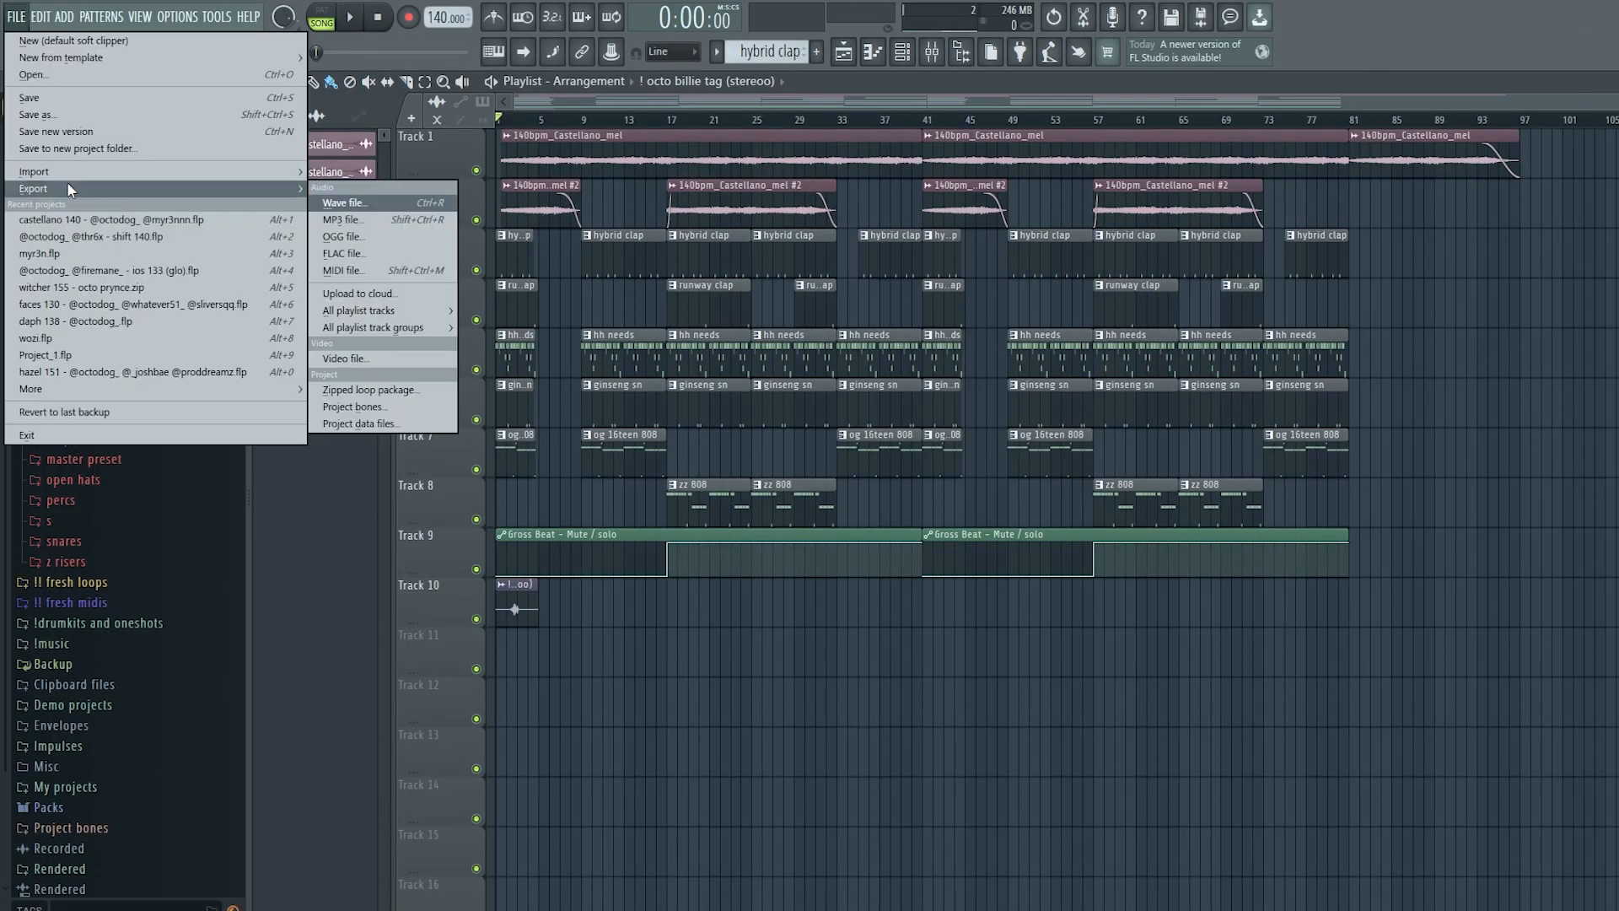
pyautogui.click(339, 205)
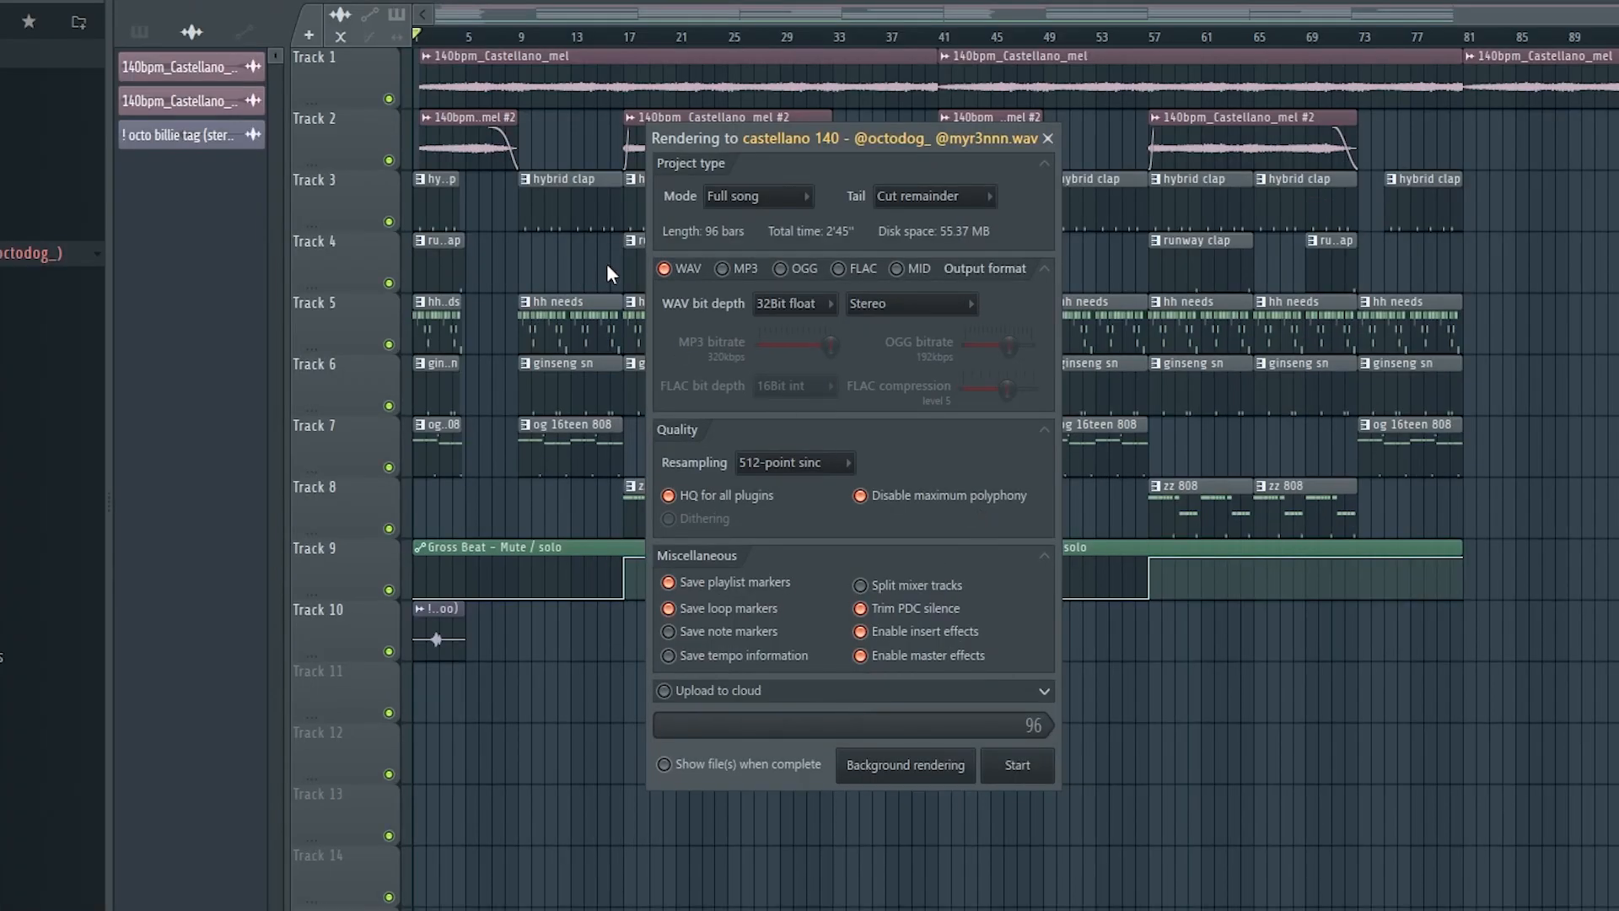
pyautogui.click(723, 274)
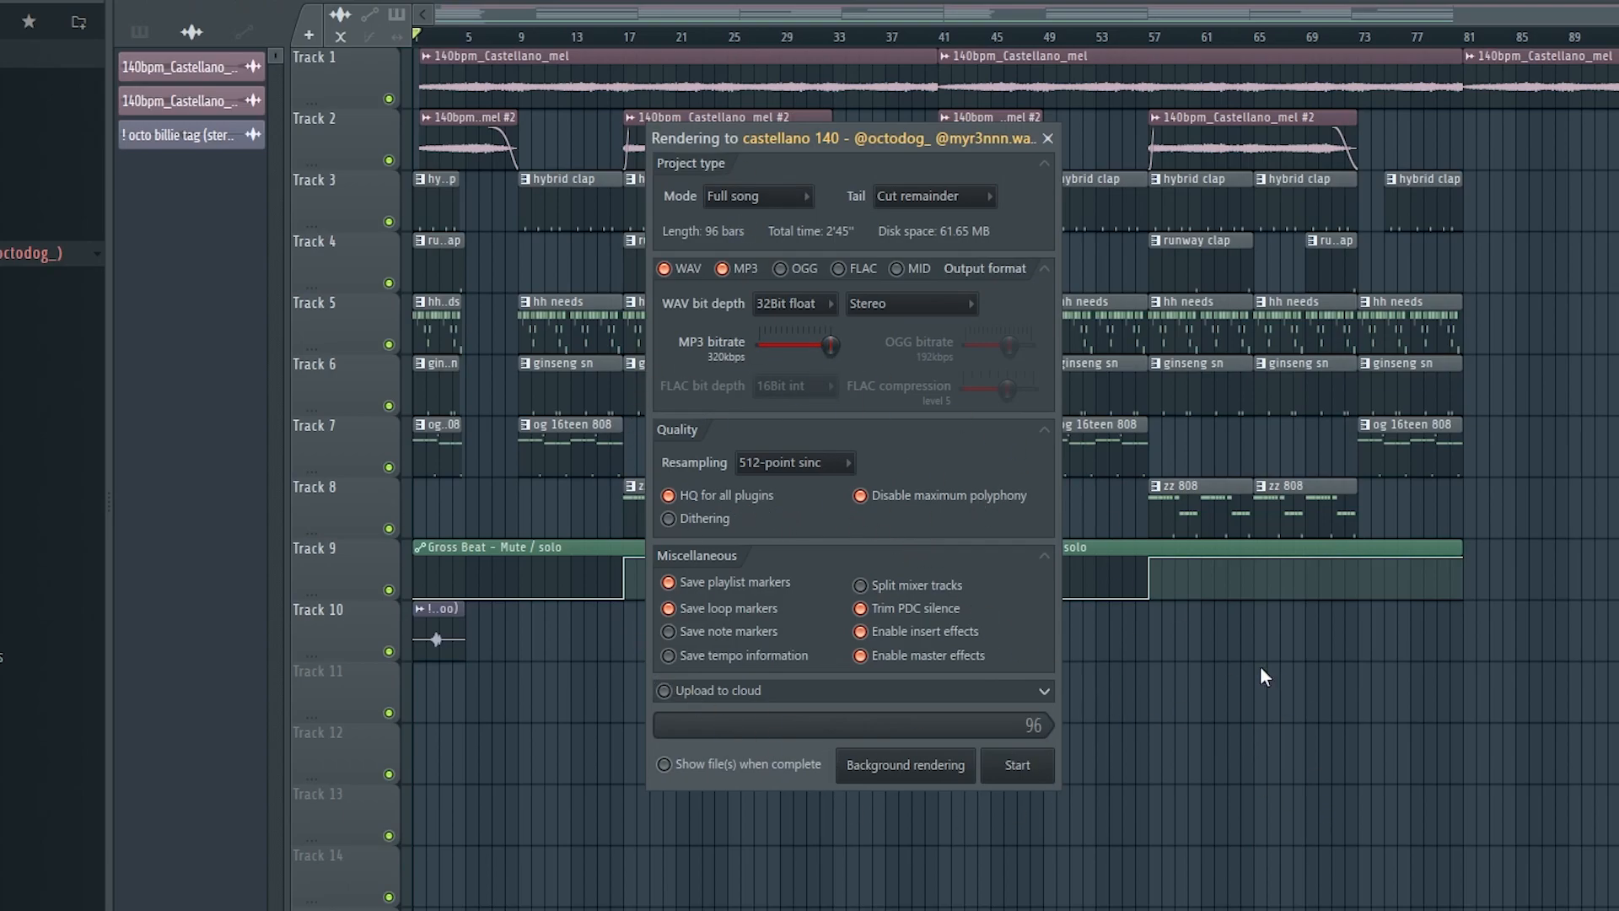
pyautogui.click(1048, 770)
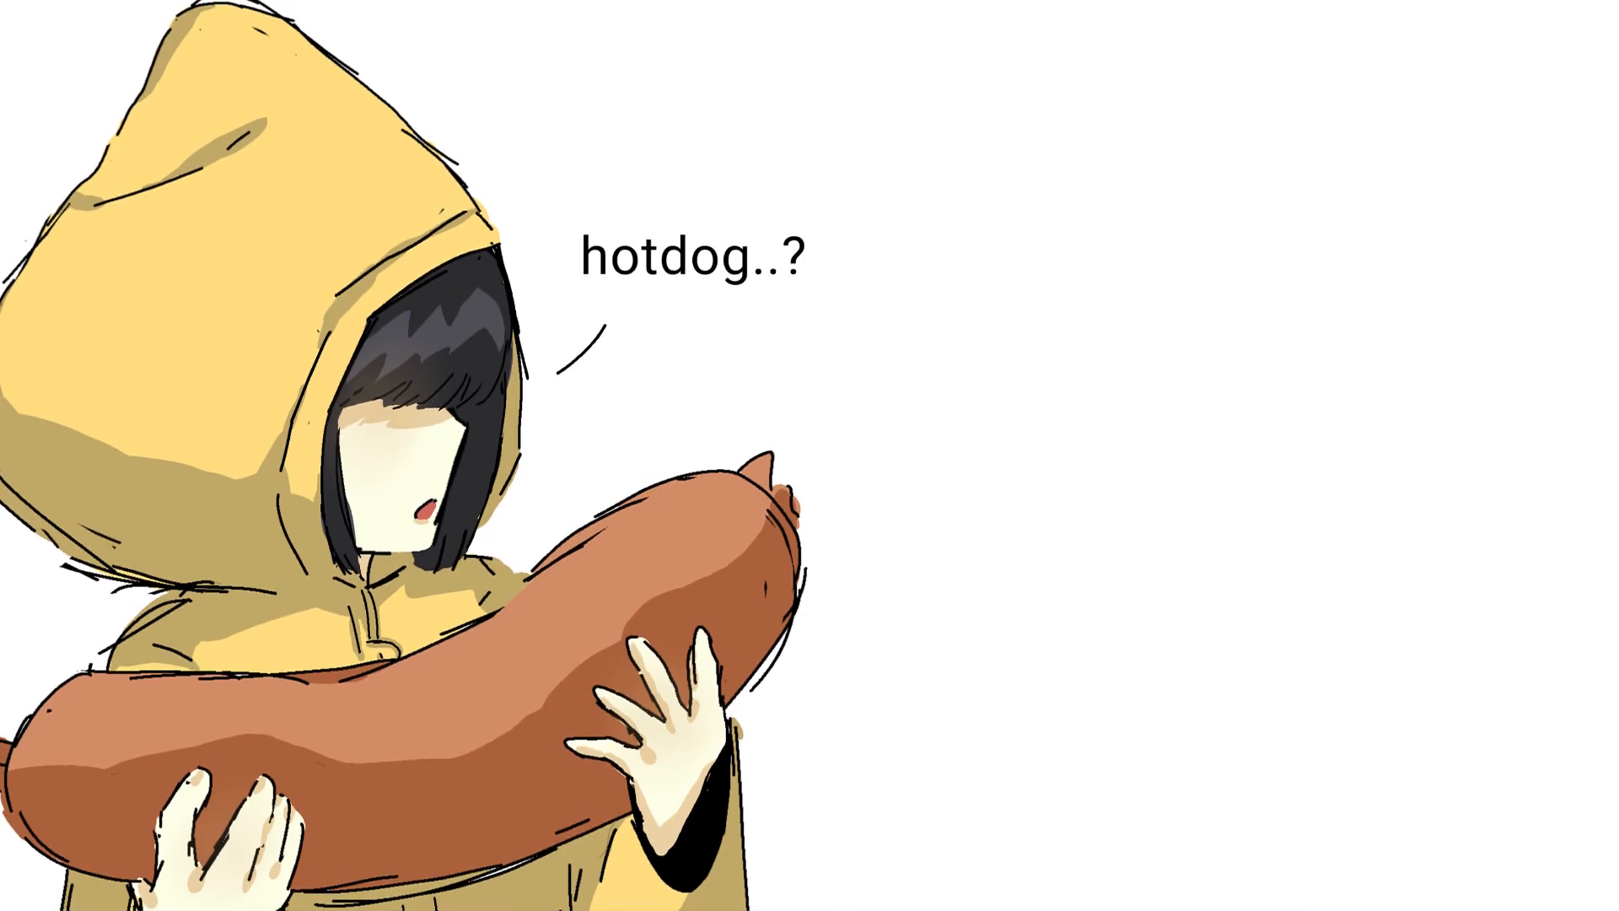